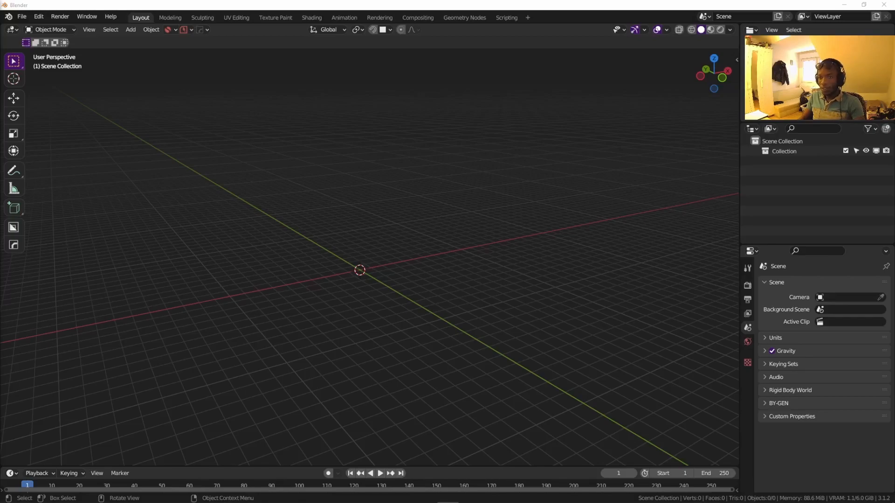
Start the Screencast Keys display in the 3D viewport.
scroll(377, 295, "down", 2, "shift")
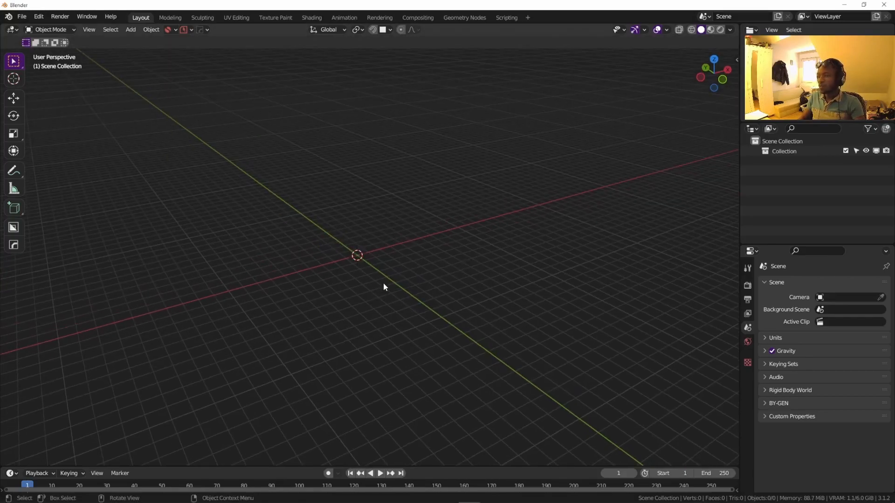
key("n")
left_click(684, 288)
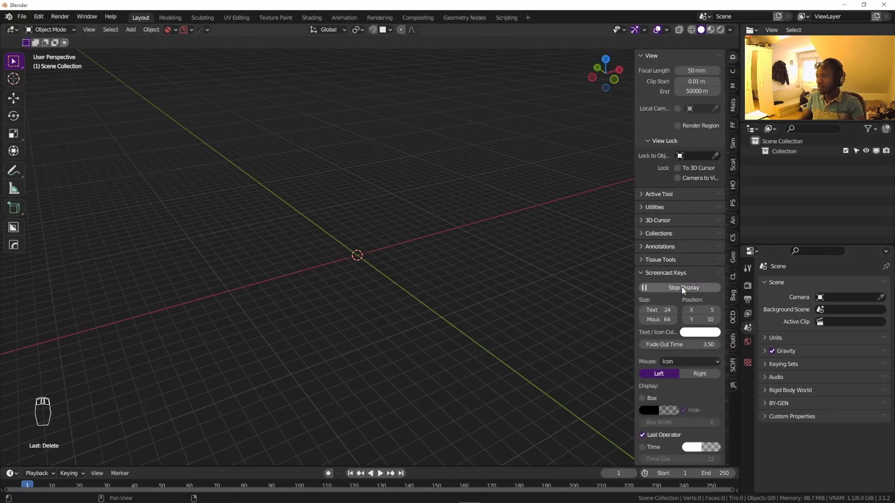
key("n")
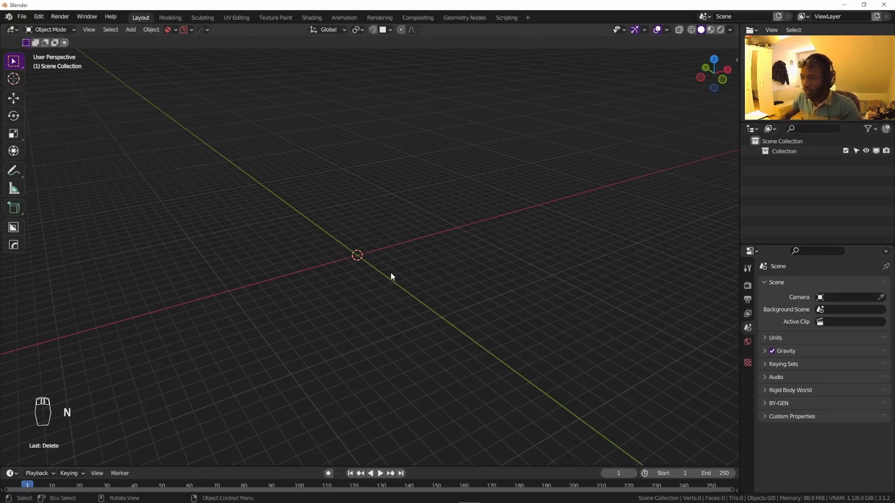
Add a circle mesh at the origin and rotate its geometry 90° about the X axis in Edit Mode.
middle_click_drag(340, 278, 368, 267)
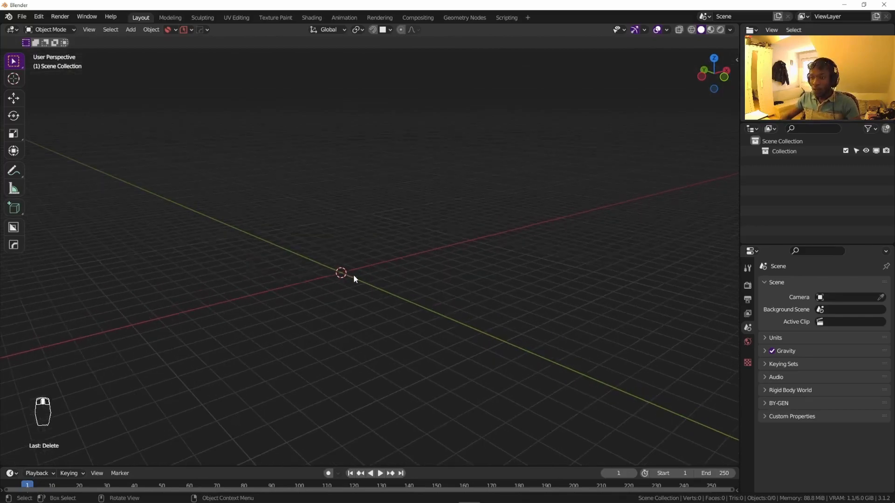
key("shift+a")
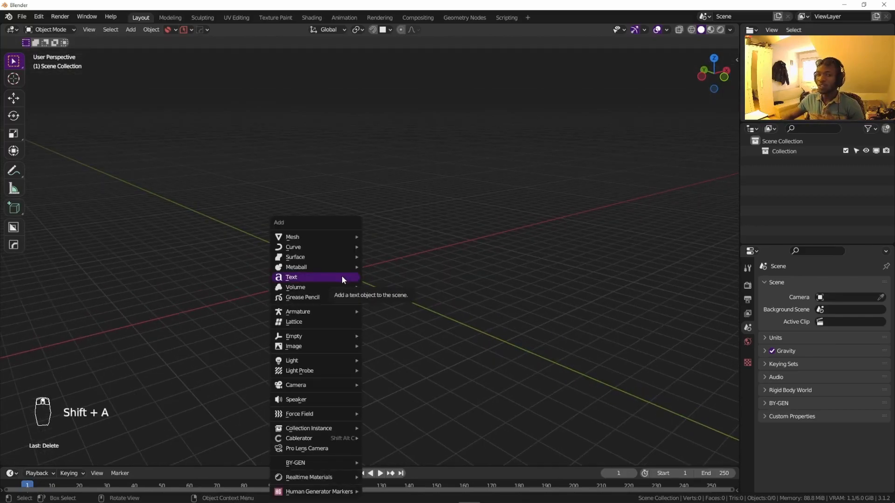
mouse_move(335, 232)
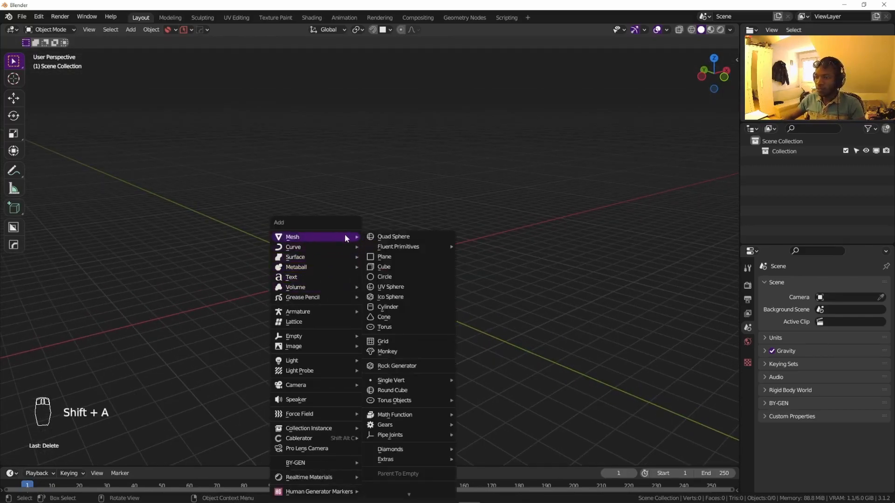
left_click(413, 278)
key("Tab")
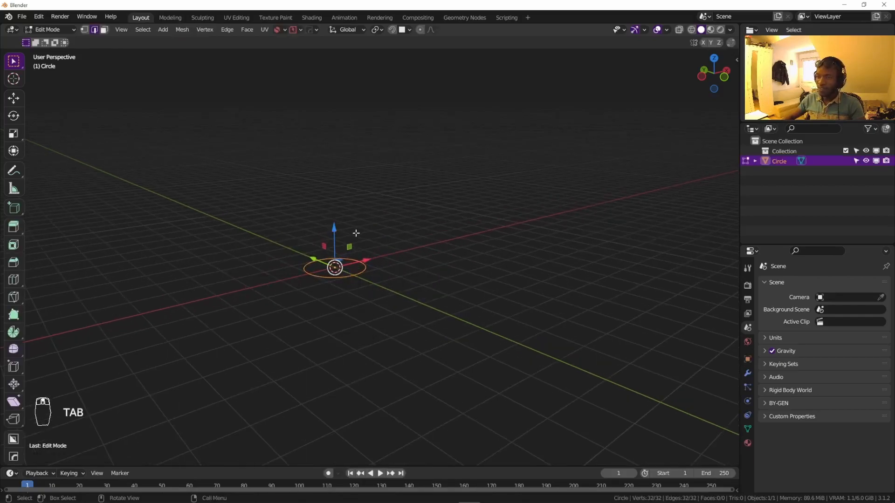
type("rx90")
key("Return")
Extrude the upright circle about 0.3 m along Y into an open band, and return to Object Mode.
scroll(349, 230, "up", 2)
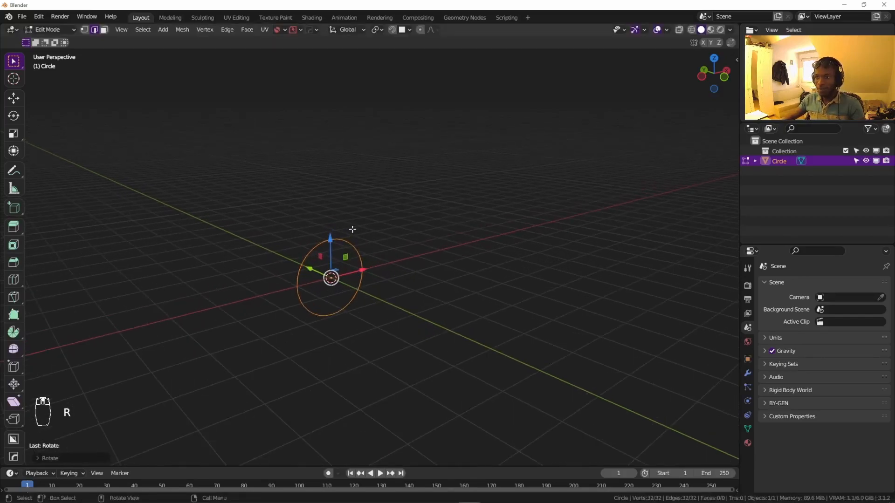
middle_click_drag(310, 301, 330, 303)
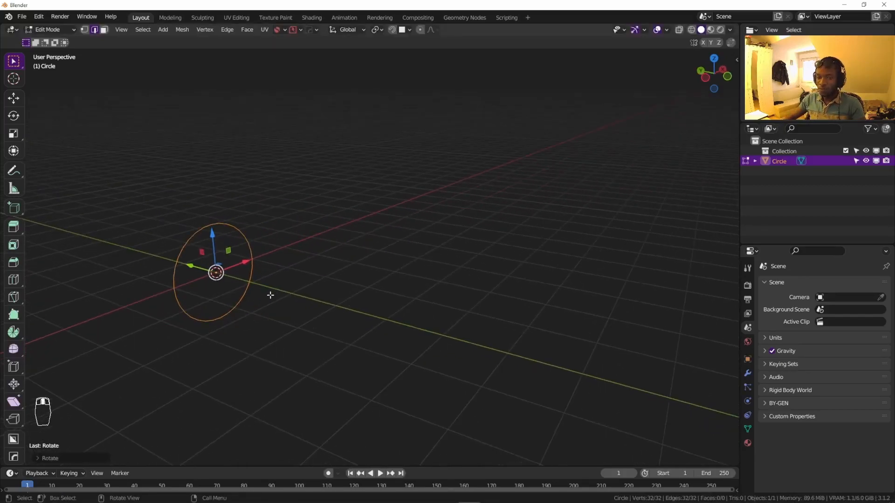
key("KP_Decimal")
scroll(322, 300, "down", 3)
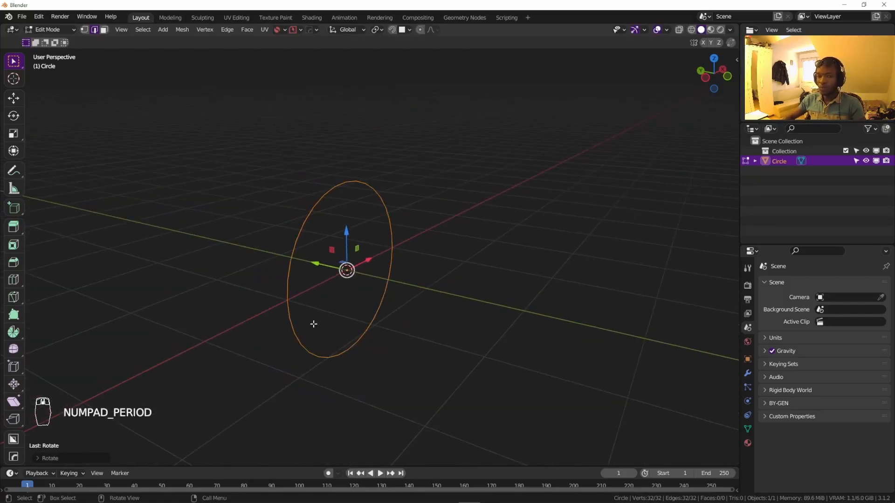
key("1")
key("e")
key("e")
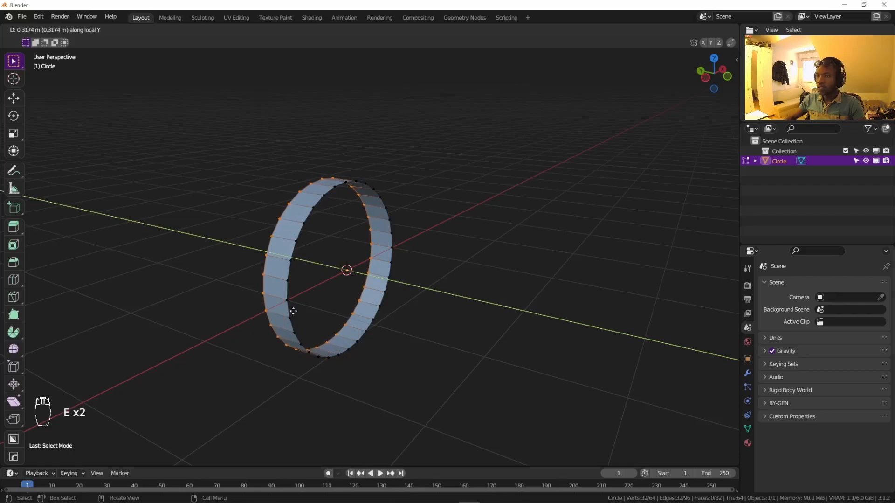
left_click(295, 311)
key("Tab")
middle_click_drag(339, 311, 351, 321)
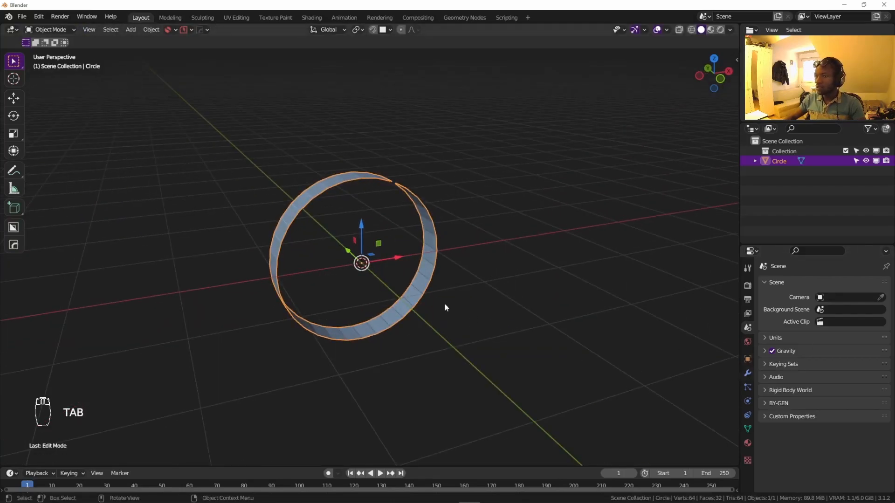
middle_click_drag(447, 306, 419, 298)
Delete the vertices of the band's +X half from the front view with X-ray on, keeping the centre-line vertices, and return to Object Mode.
key("Tab")
left_click(421, 239)
key("KP_1")
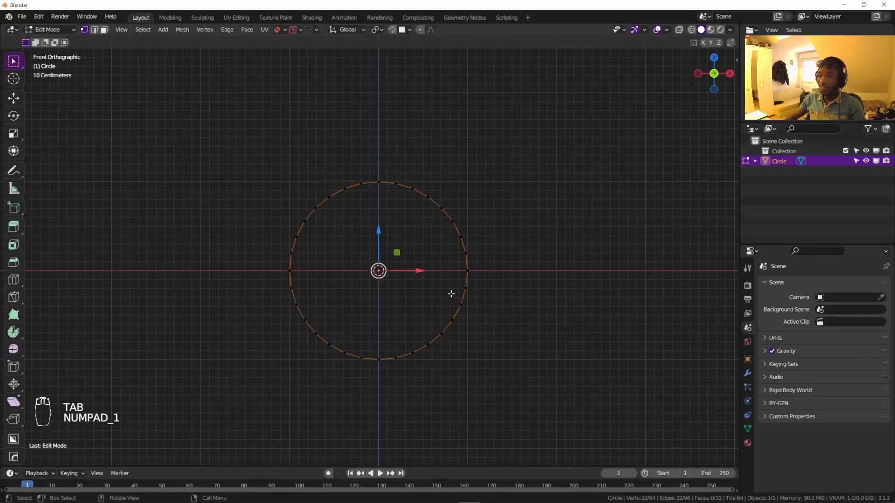
key("alt+less")
left_click_drag(562, 403, 386, 169)
key("x")
left_click(374, 196)
middle_click_drag(359, 226, 400, 270)
key("Tab")
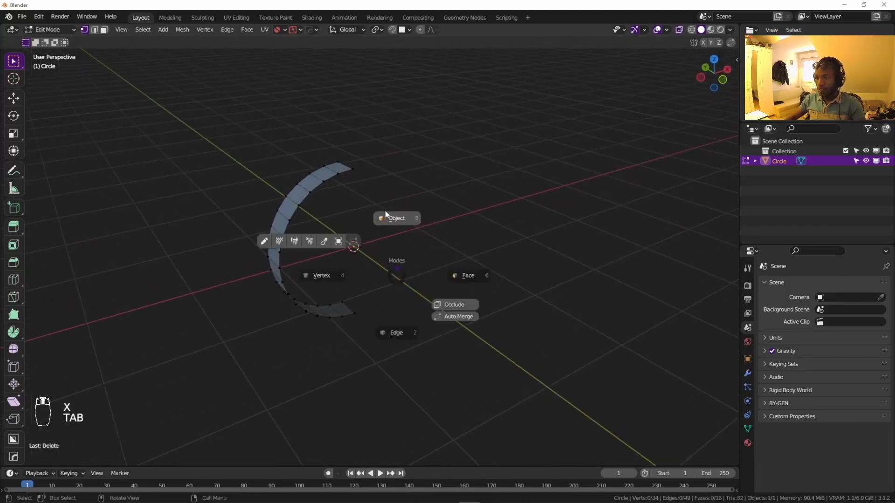
Add a Mirror modifier on the X axis to the half band and enable Clipping.
left_click(748, 374)
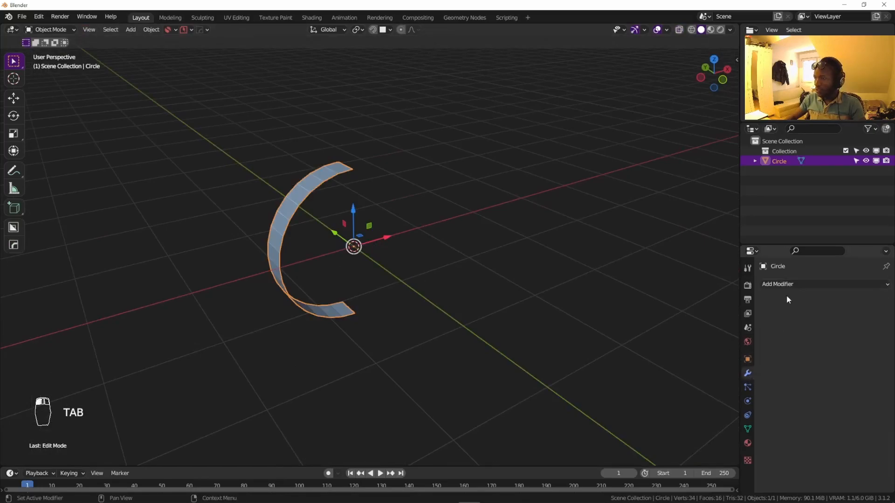
left_click(790, 283)
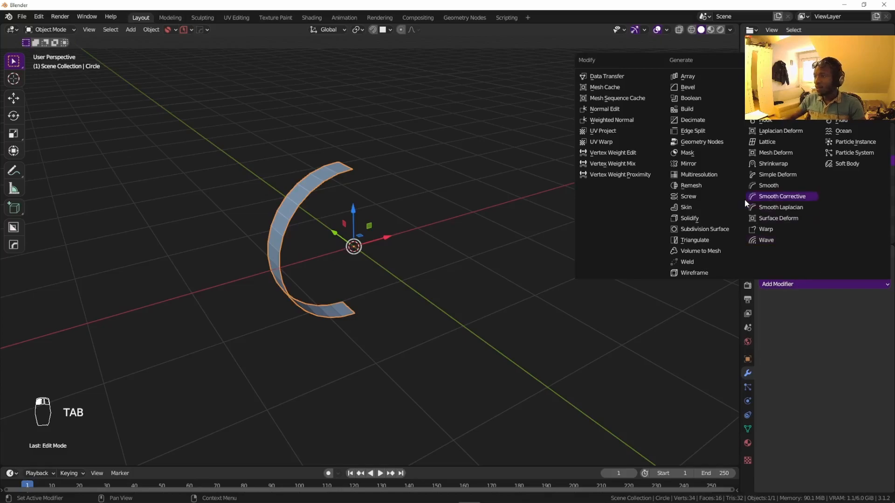
left_click(701, 162)
left_click(814, 385)
middle_click_drag(328, 205, 373, 226)
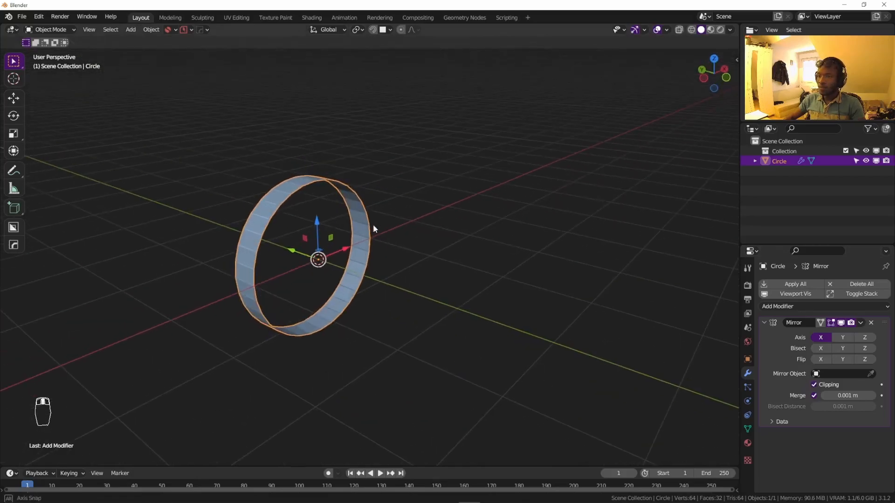
Add a Solidify modifier to the band and set its thickness to 0.11 m.
left_click(764, 323)
left_click(777, 307)
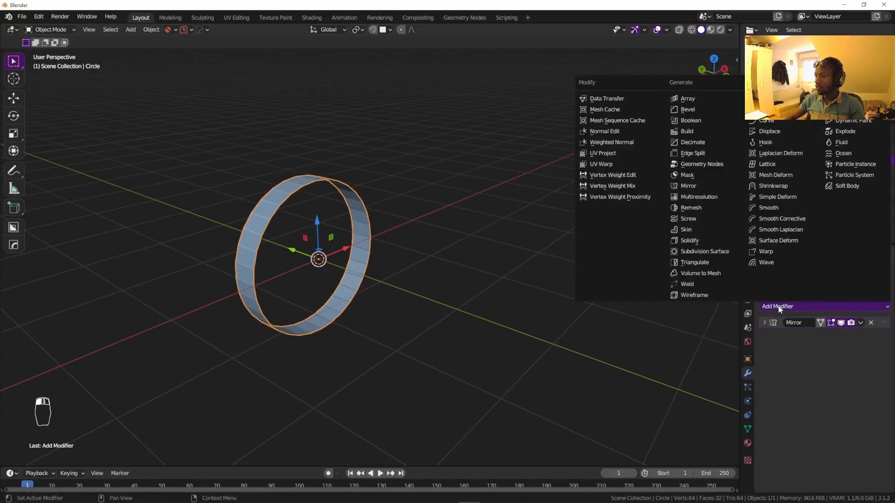
left_click(695, 240)
mouse_move(828, 362)
left_mouse_down()
mouse_move(884, 363)
mouse_move(837, 363)
left_mouse_up()
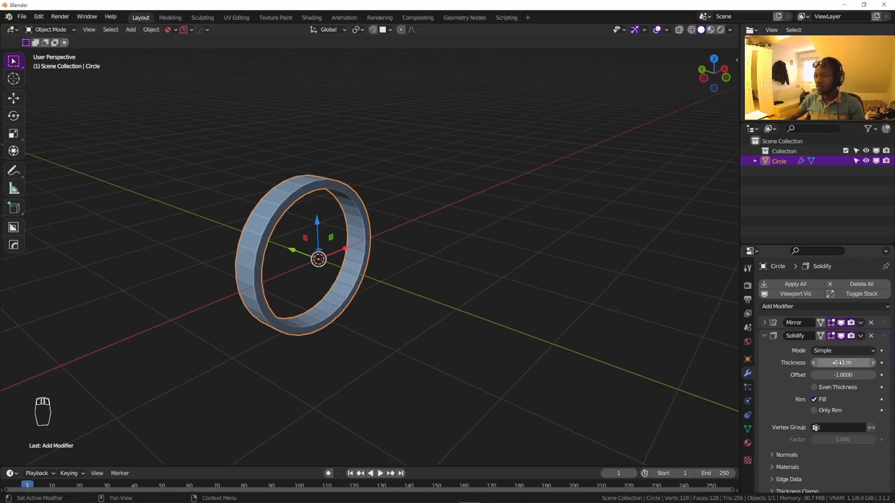
Select all vertices of the band's upper part with X-ray on and widen them along Y with smooth proportional editing of size 1.00.
key("KP_1")
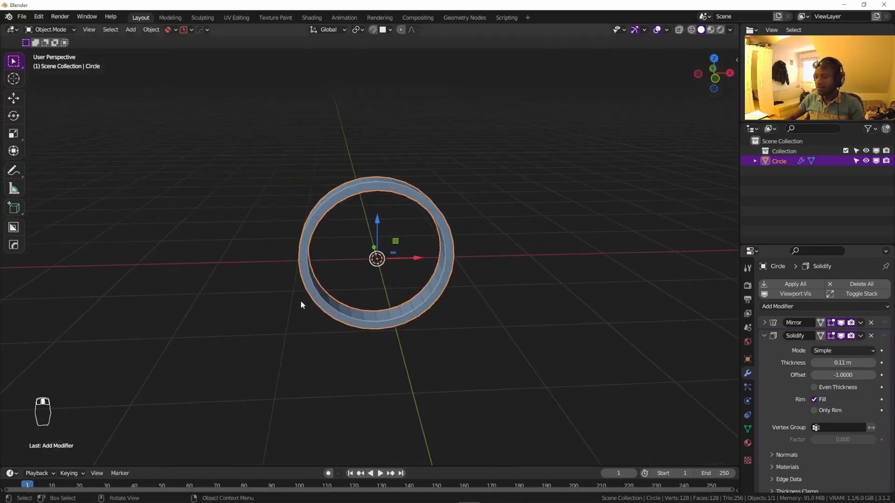
key("Tab")
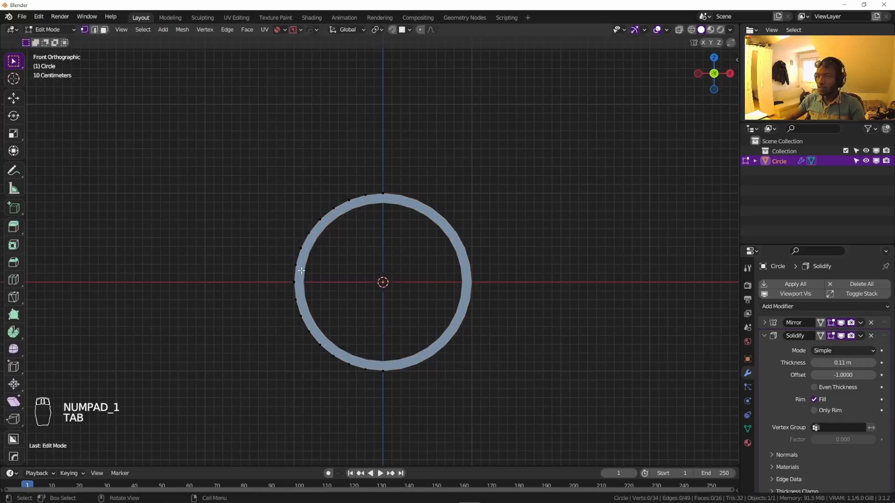
middle_click_drag(303, 278, 326, 313)
key("KP_1")
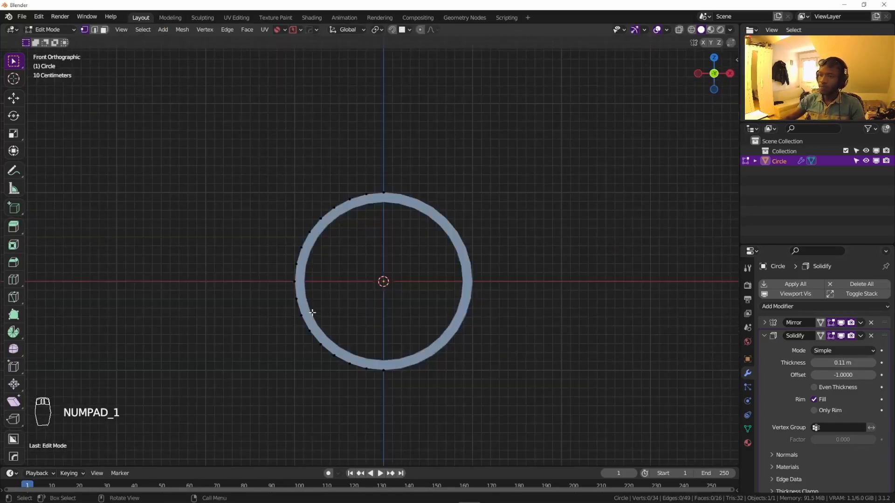
left_click_drag(225, 131, 405, 266)
middle_click_drag(406, 266, 314, 286)
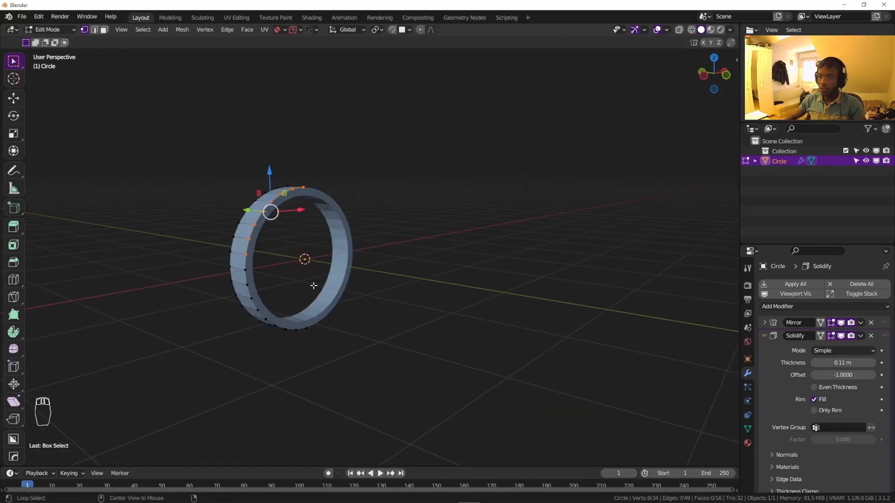
key("alt+less")
key("KP_1")
left_click_drag(286, 130, 420, 259)
middle_click_drag(418, 270, 284, 248)
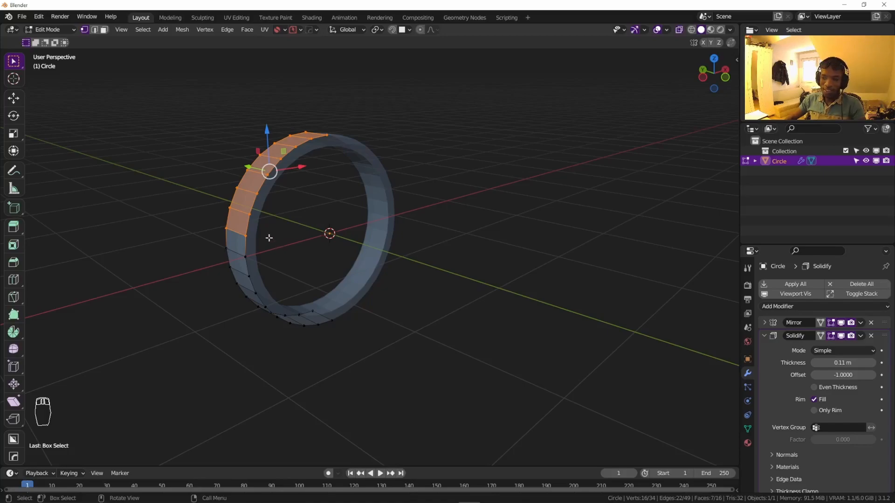
key("o")
key("s")
key("y")
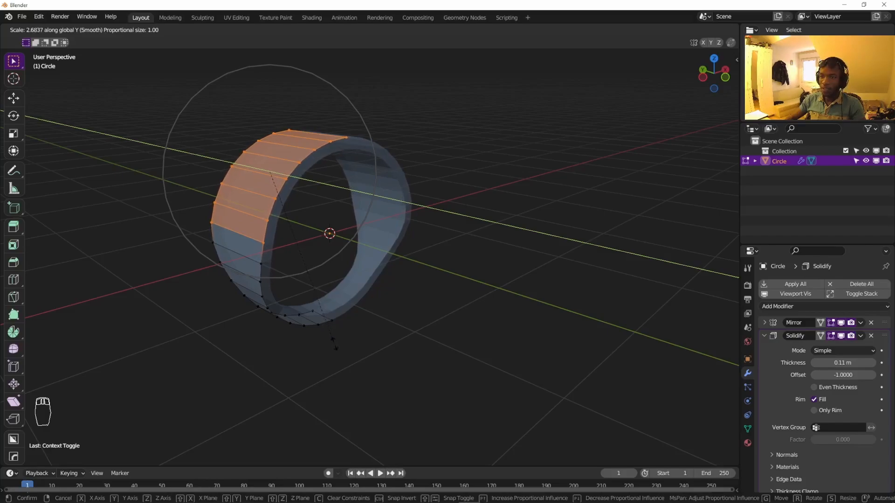
left_click(347, 358)
mouse_move(344, 340)
middle_mouse_down()
mouse_move(306, 309)
mouse_move(341, 340)
middle_mouse_up()
left_click_drag(402, 373, 340, 311)
middle_click_drag(340, 311, 397, 370)
key("s")
key("y")
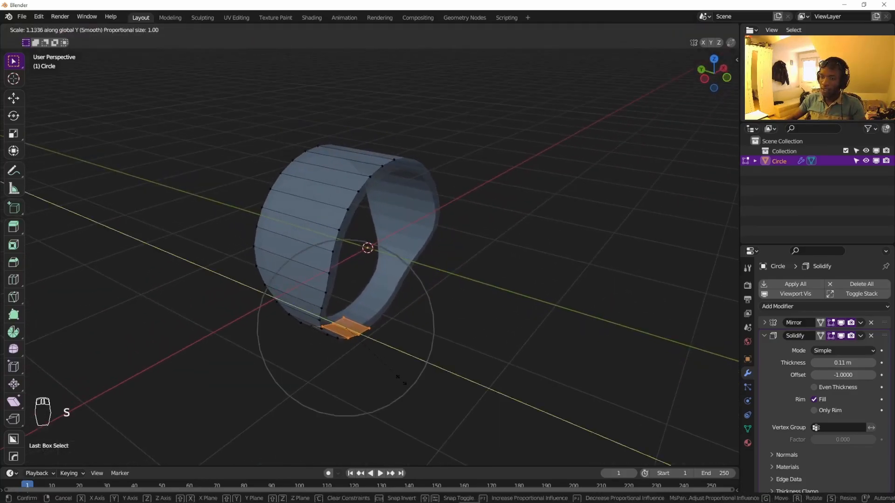
right_click(410, 388)
Reselect the band's upper vertices, rescale them slightly along Y with proportional size 1.33, and return to Object Mode.
middle_click_drag(370, 305, 409, 281)
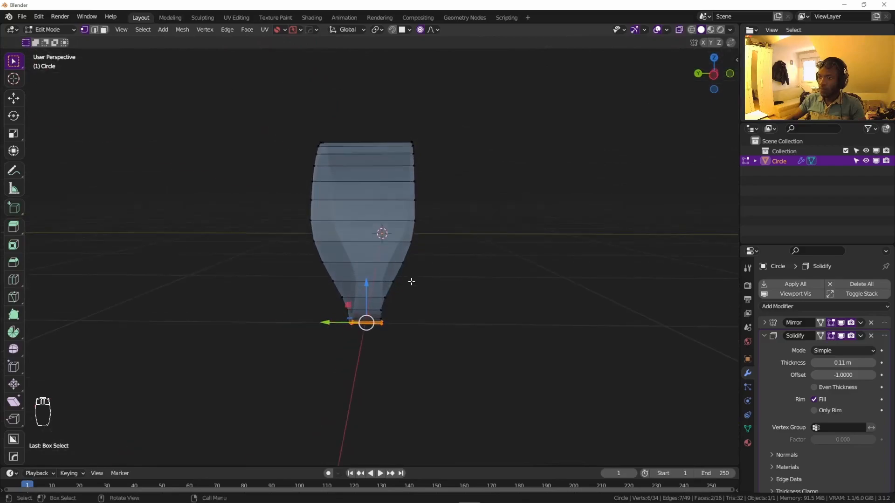
key("KP_3")
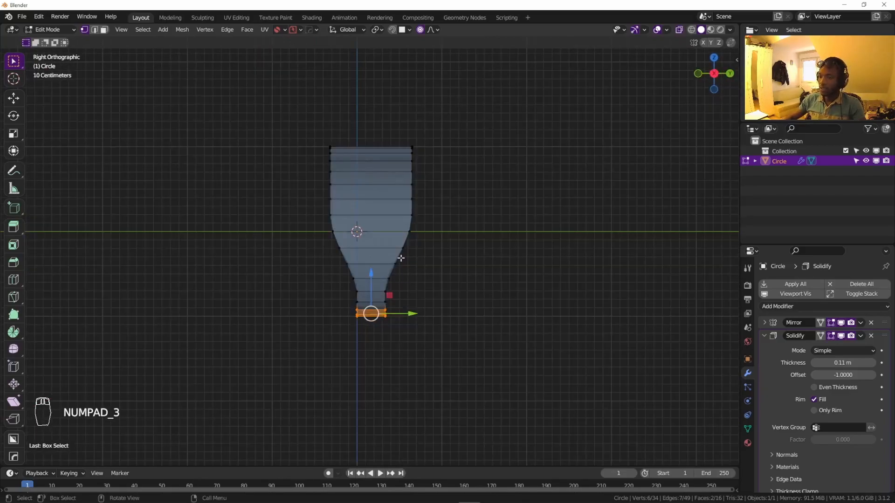
key("KP_1")
left_click_drag(189, 107, 380, 205)
middle_click_drag(365, 202, 372, 225)
key("s")
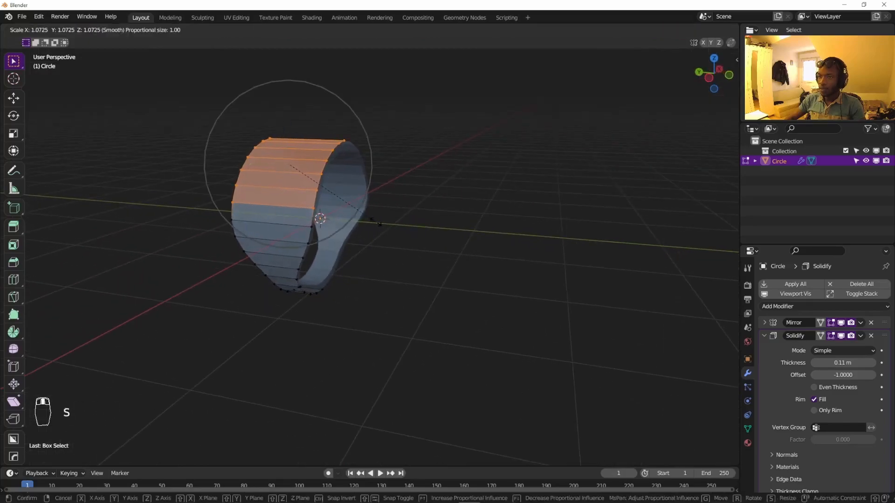
key("y")
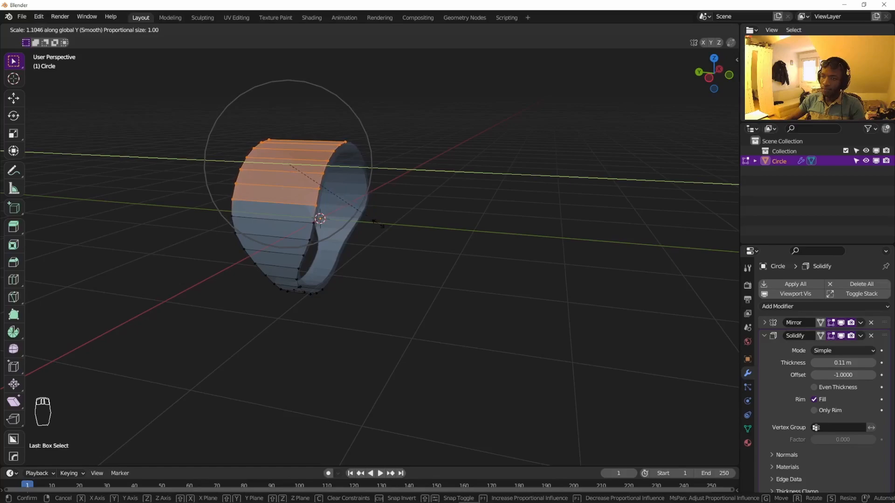
scroll(380, 225, "down", 3)
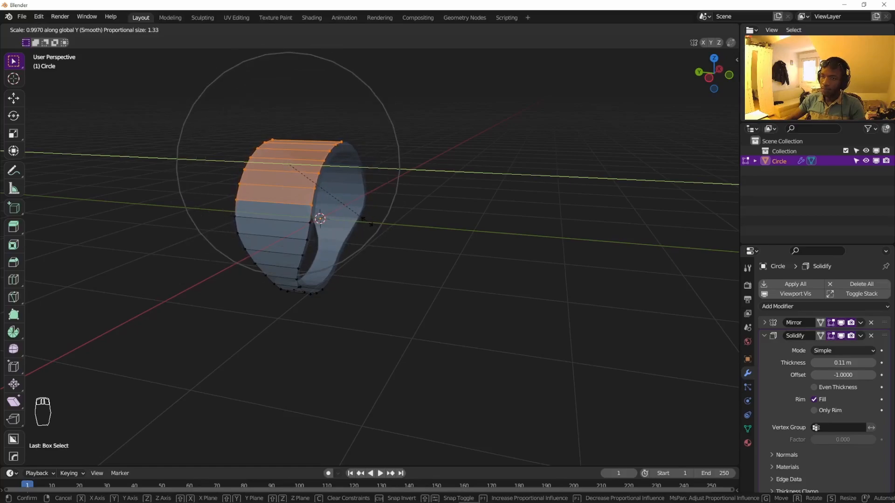
left_click(364, 220)
middle_click_drag(368, 222, 327, 220)
key("Tab")
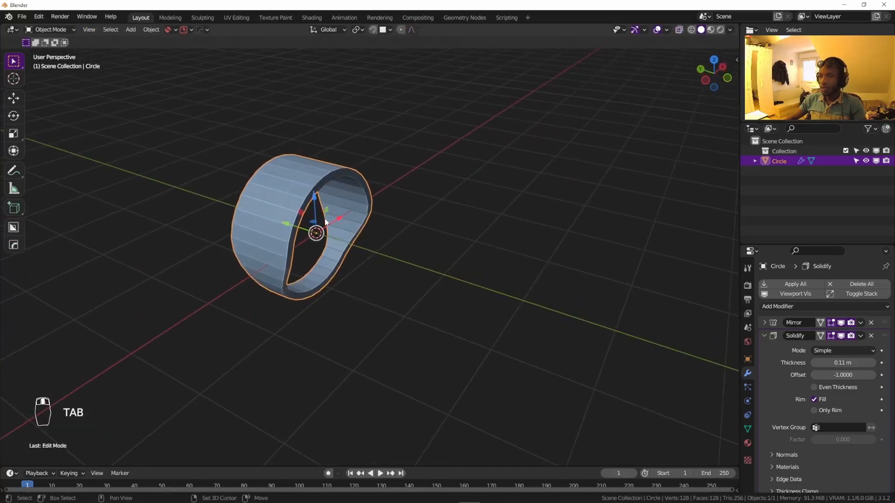
key("shift+q")
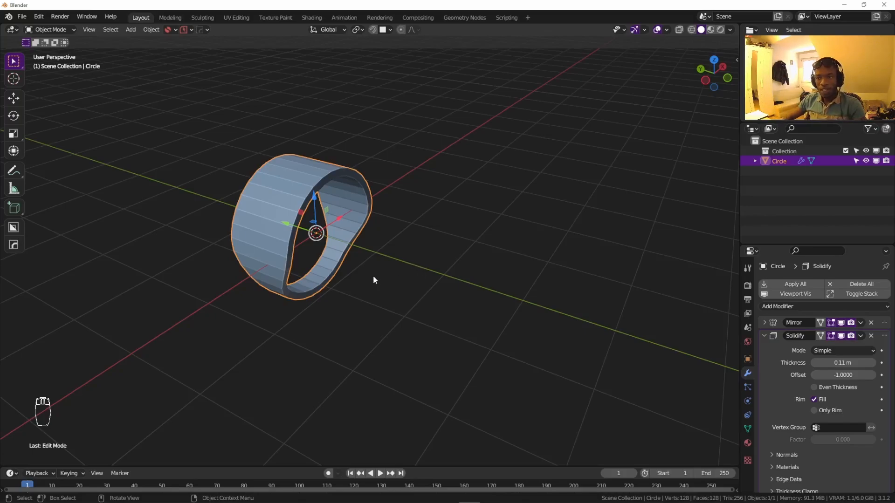
middle_click_drag(338, 287, 320, 265)
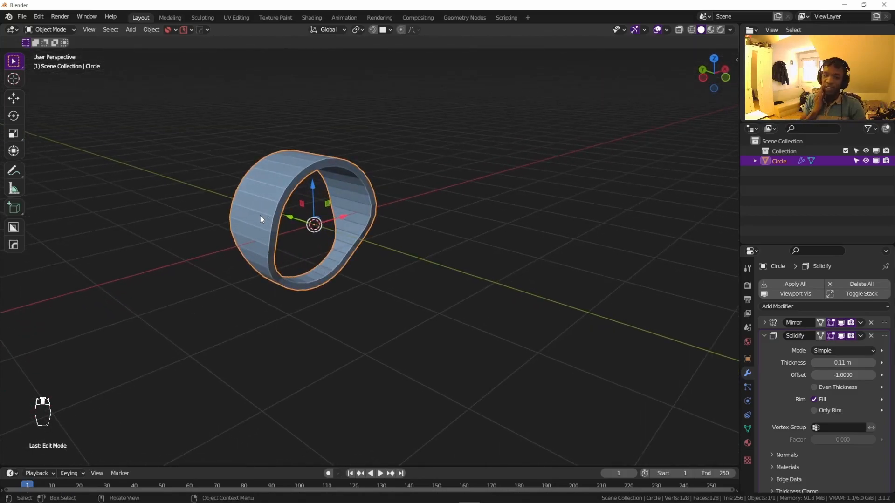
scroll(298, 259, "up", 3)
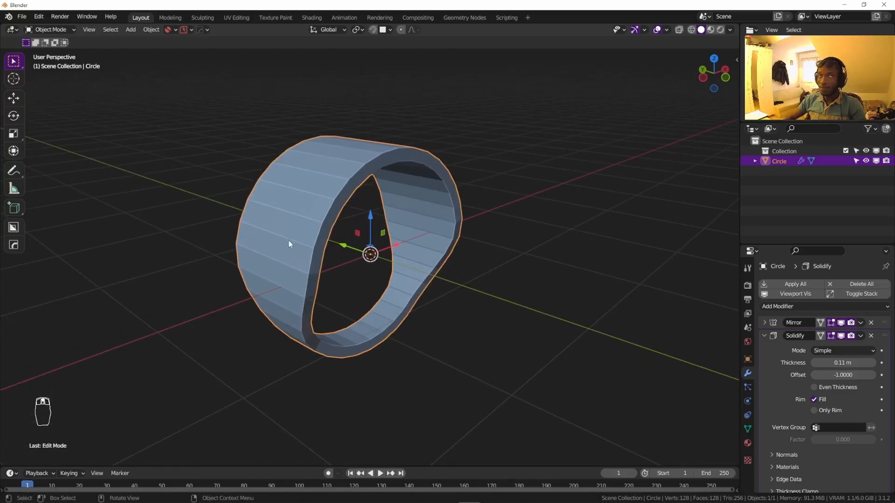
Shade the ring smooth and enable Auto Smooth at 30° in its mesh normals.
right_click(275, 221)
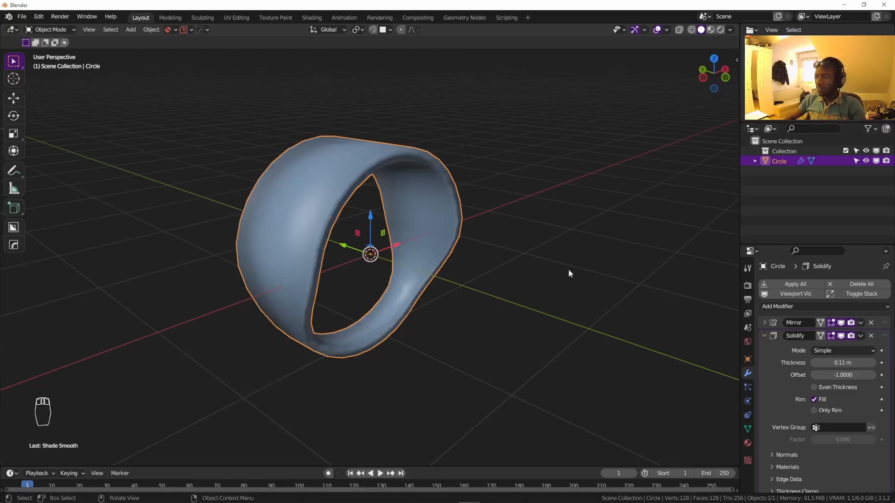
middle_click_drag(293, 216, 392, 224)
left_click(748, 429)
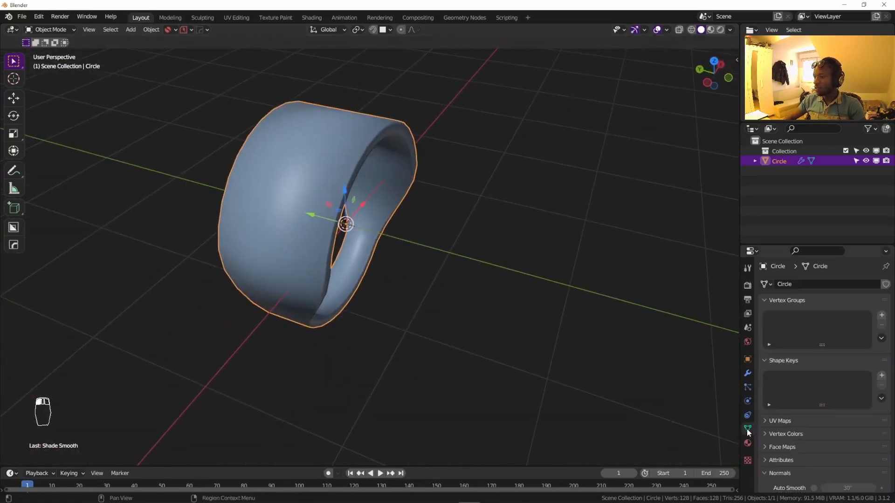
scroll(783, 401, "down", 3)
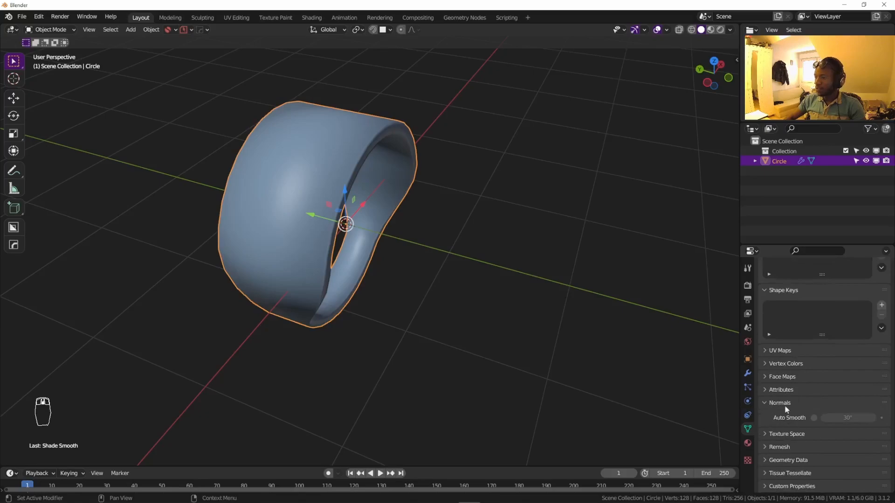
left_click(814, 418)
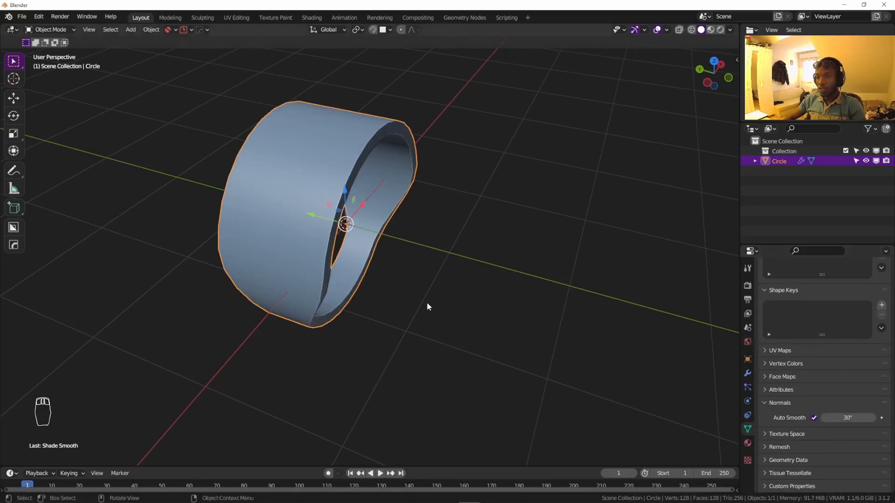
Duplicate the finished ring and place the copy beside the original.
scroll(427, 305, "down", 2)
scroll(388, 295, "up", 3)
middle_click_drag(388, 296, 252, 269)
scroll(267, 268, "down", 3)
key("shift+d")
left_click(511, 251)
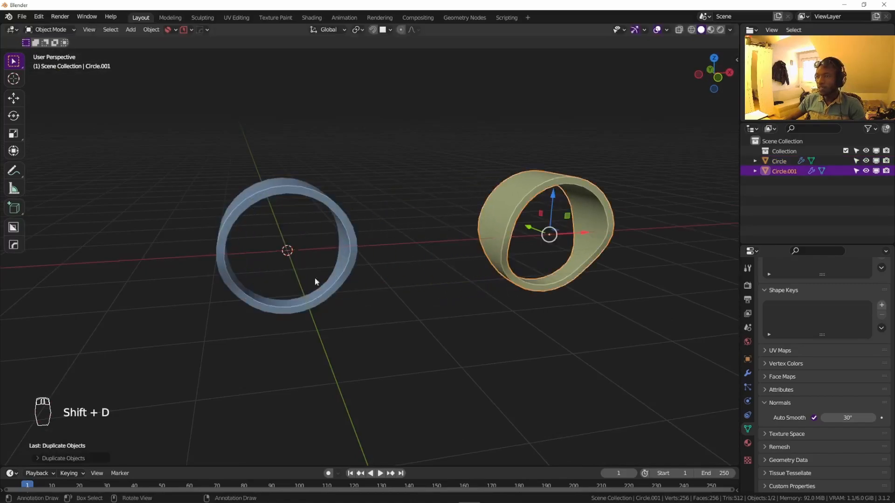
With X-ray on, select all upper vertices of the original ring, duplicate them in place and separate the duplicate into its own object.
middle_click_drag(335, 278, 273, 259)
left_click(219, 253)
key("KP_1")
key("Tab")
left_click(224, 199)
left_click_drag(169, 142, 303, 227)
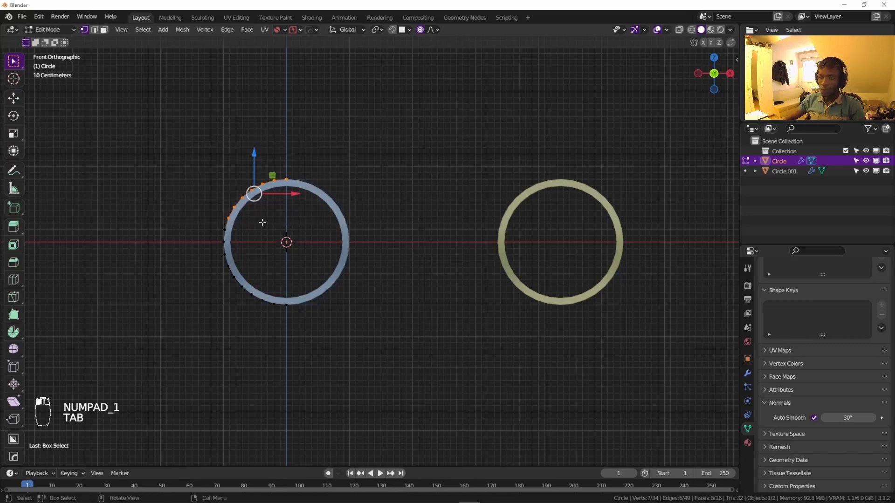
key("alt+less")
left_click_drag(156, 132, 310, 232)
middle_click_drag(233, 217, 235, 218)
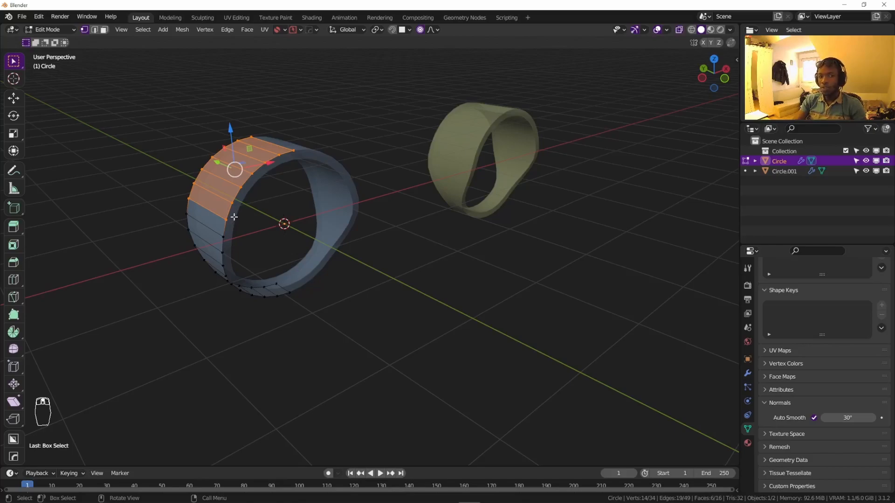
middle_click_drag(234, 217, 214, 174)
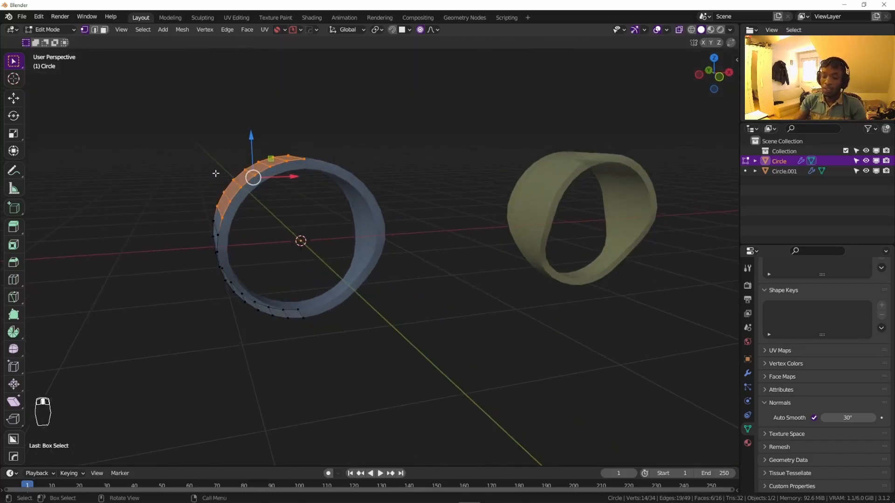
key("shift+d")
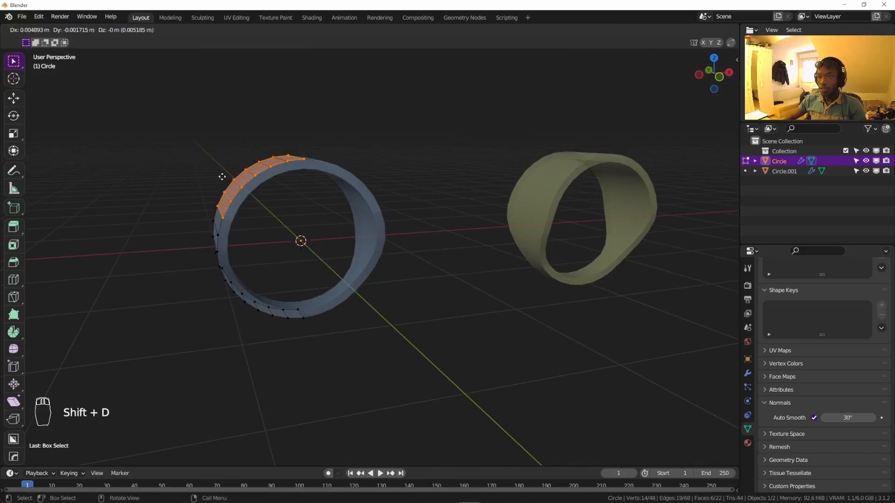
right_click(222, 177)
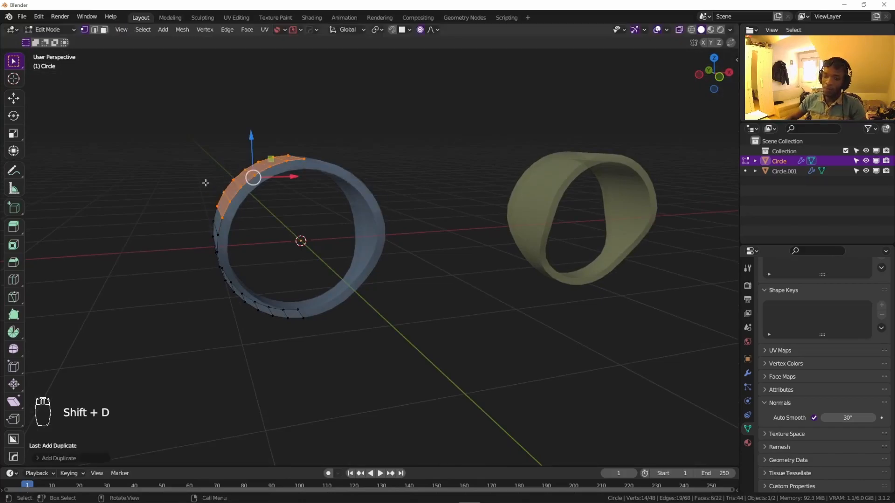
key("p")
left_click(206, 183)
key("Tab")
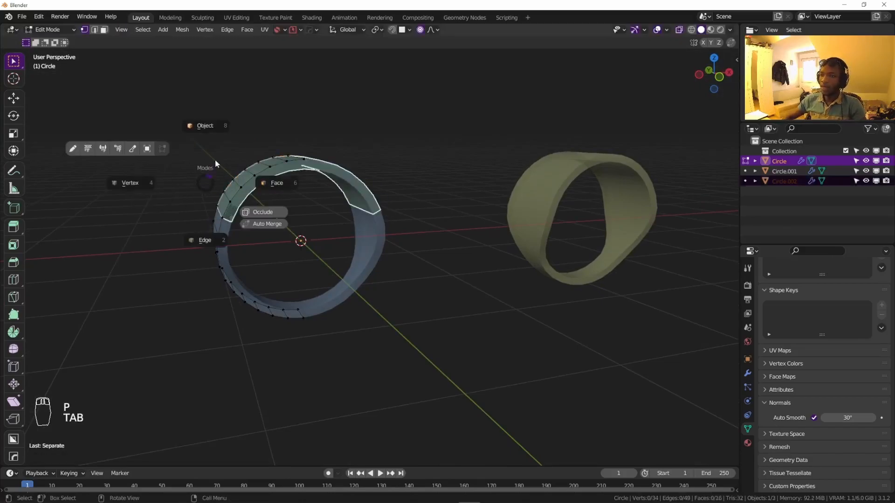
left_click(242, 184)
middle_click_drag(243, 185, 279, 195)
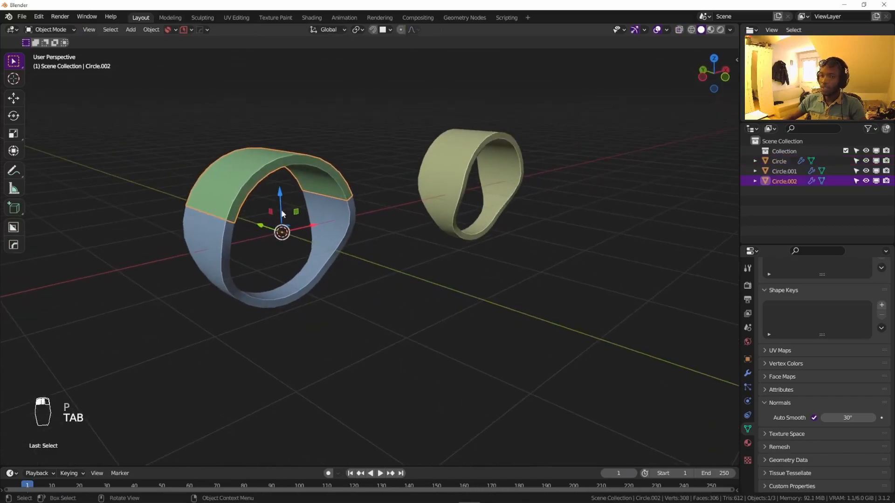
key("g")
key("Escape")
Select the original ring and open it in Edit Mode, viewed from the front.
left_click(217, 240)
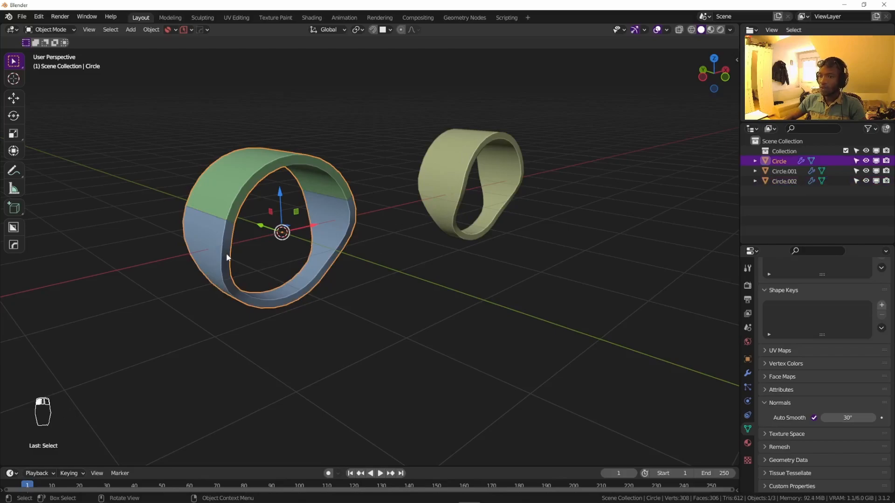
key("Tab")
key("KP_3")
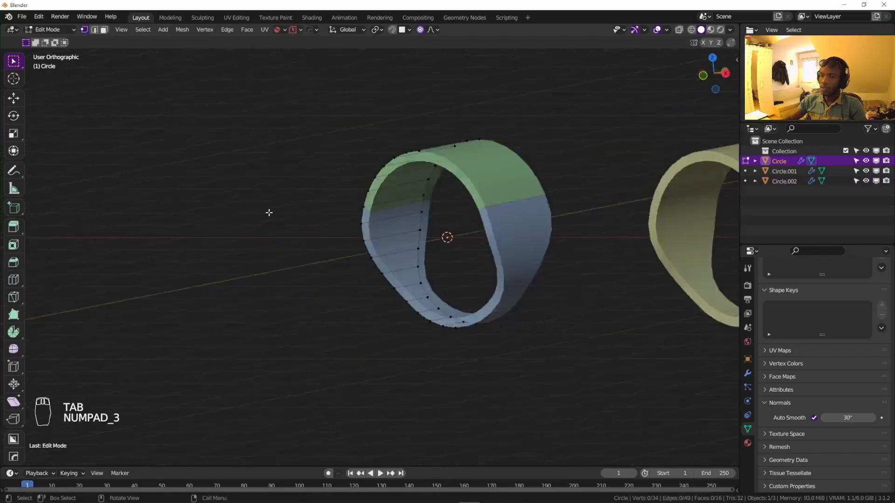
key("KP_1")
Try to delete the original ring's upper vertices with a box selection made without X-ray.
left_click_drag(204, 100, 405, 230)
key("x")
left_click(348, 211)
middle_click_drag(347, 210, 250, 208)
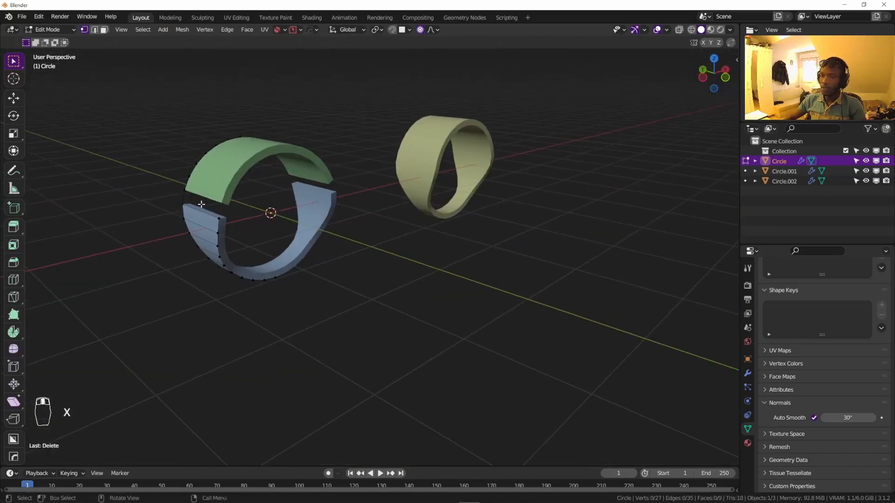
Turn X-ray on, delete the remaining upper vertices of the original ring and return to Object Mode.
key("alt+less")
key("KP_1")
left_click_drag(220, 115, 408, 226)
key("x")
left_click(346, 208)
middle_click_drag(332, 180, 323, 208)
key("Tab")
scroll(316, 224, "up", 3)
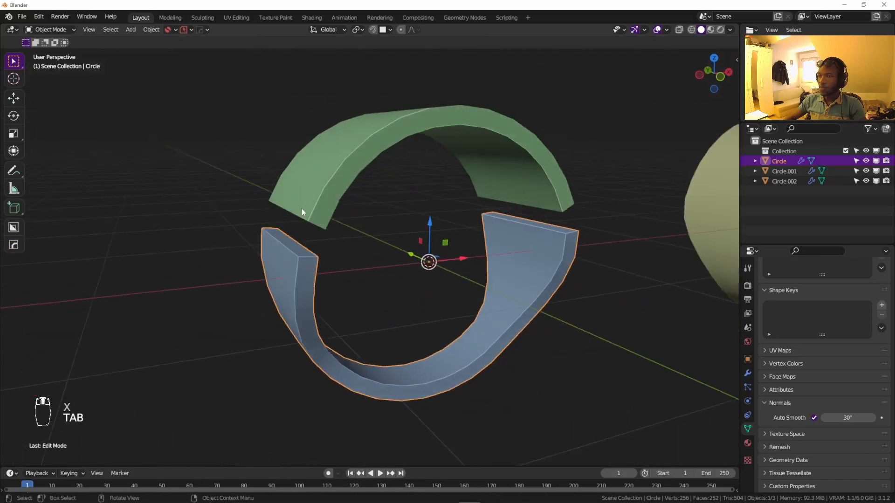
Undo both vertex deletions on the original ring.
key("ctrl+z")
key("ctrl+z")
key("ctrl+z")
key("ctrl+z")
key("ctrl+z")
key("ctrl+z")
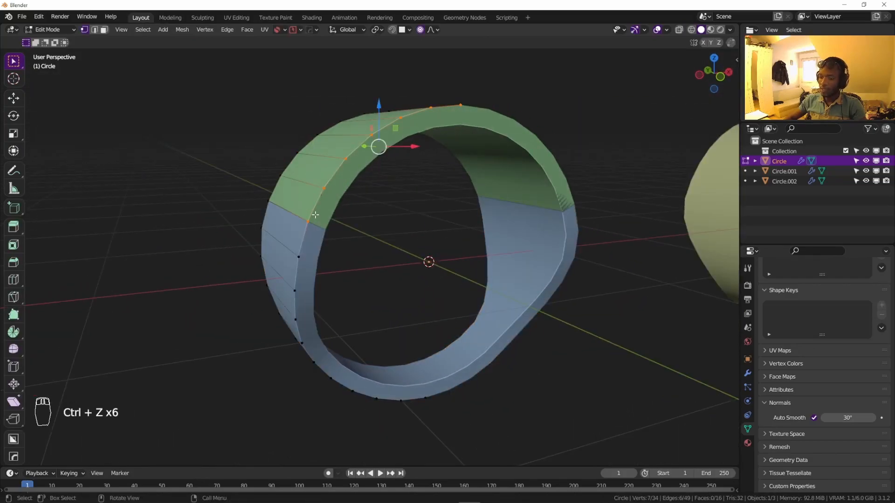
With X-ray on in front view, delete only the upper faces of the original ring and return to Object Mode.
key("KP_1")
key("alt+less")
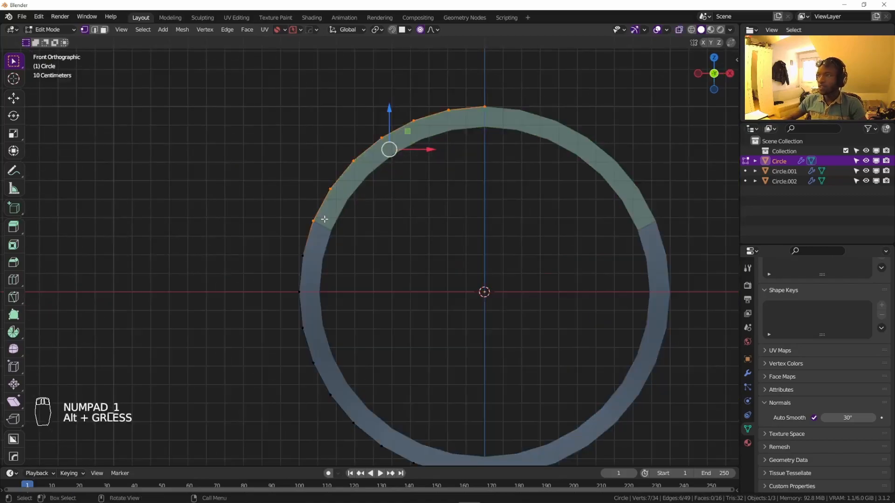
middle_click_drag(386, 239, 284, 276, "shift")
left_click_drag(168, 100, 439, 229)
key("x")
left_click(371, 190)
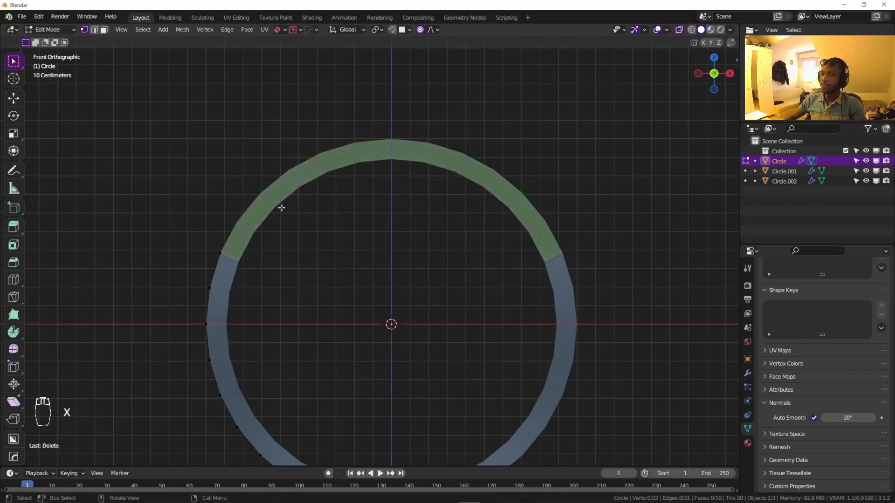
key("Tab")
Select the separated upper piece and open it in Edit Mode.
middle_click_drag(254, 176, 239, 224)
left_click(238, 225)
key("g")
right_click(302, 216)
key("Tab")
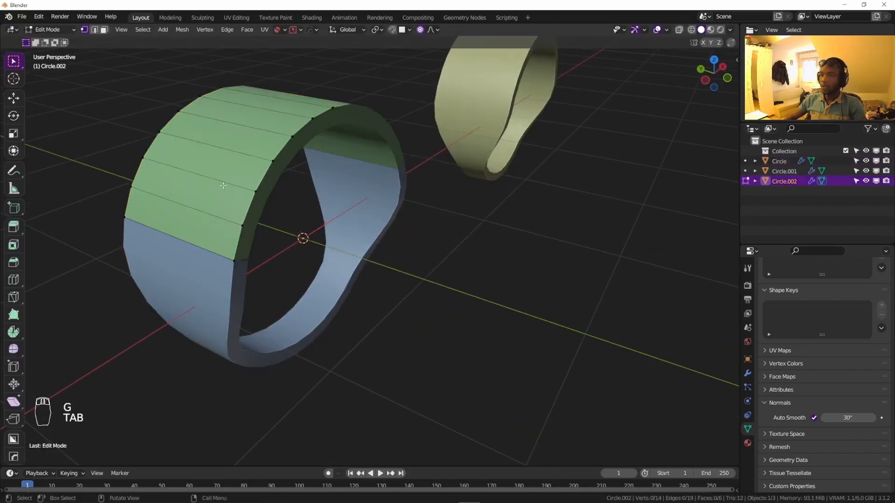
Select all six faces of the upper piece and extrude them upward along Z by about 0.73 m.
key("3")
left_click(215, 226)
left_click(196, 191, "shift")
middle_click_drag(196, 191, 278, 191)
left_click(298, 112, "ctrl")
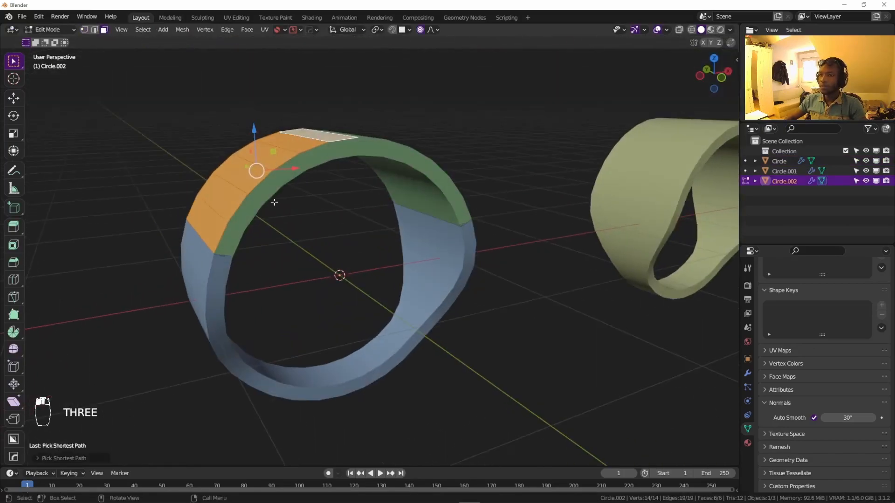
middle_click_drag(269, 261, 269, 365)
key("e")
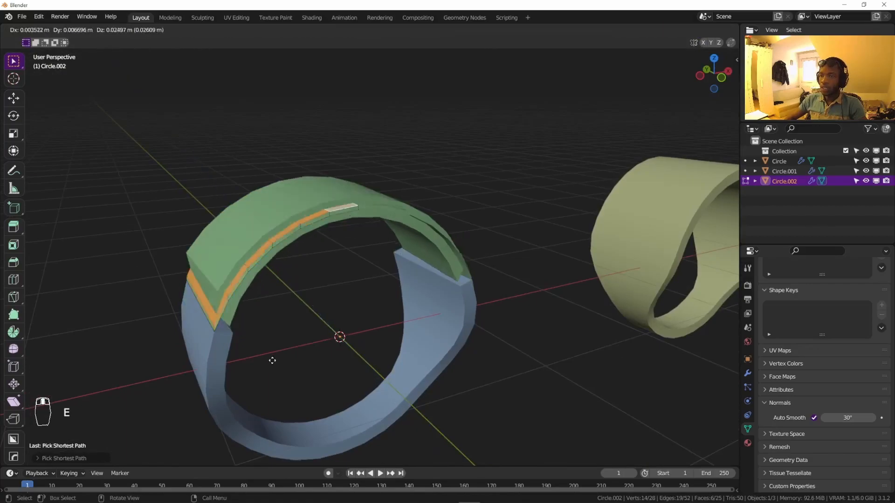
key("z")
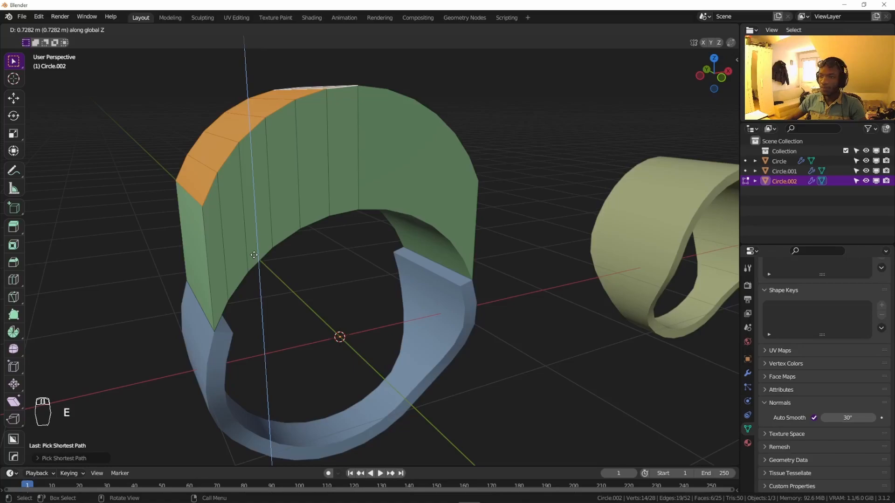
left_click(254, 255)
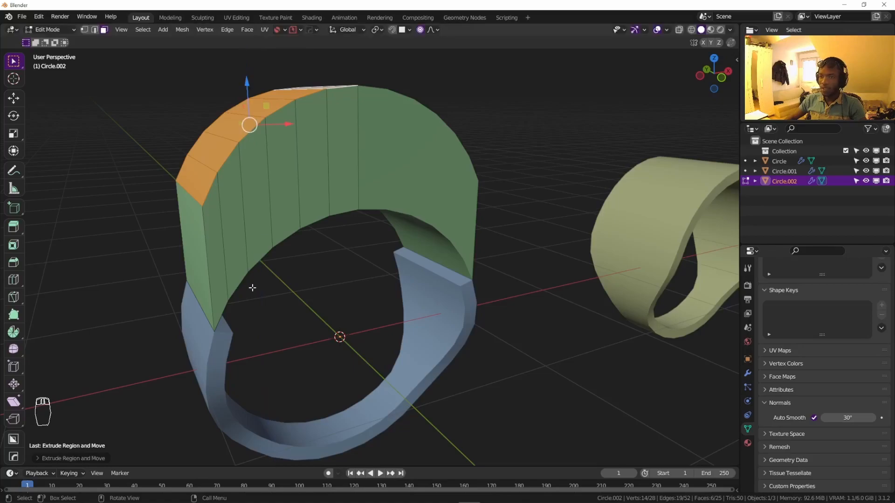
Turn proportional editing off and flatten the extruded top faces by scaling them to 0 along Z.
middle_click_drag(252, 289, 219, 284)
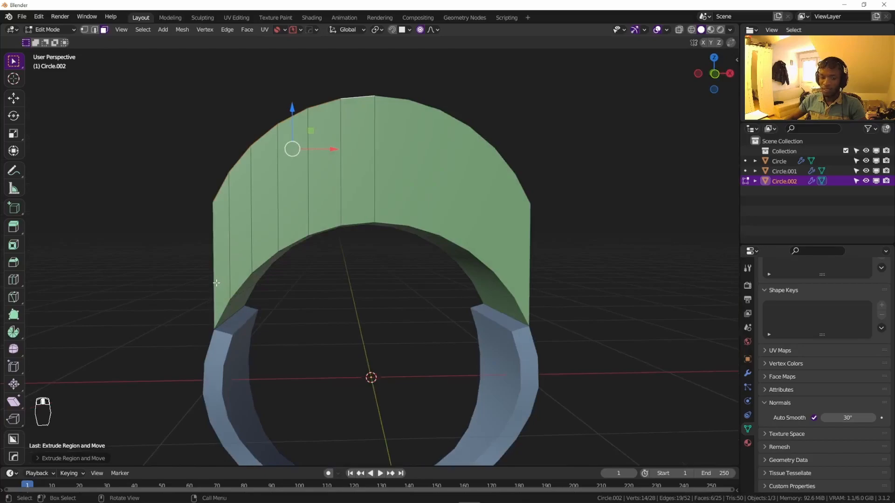
key("s")
right_click(217, 283)
key("o")
key("s")
key("z")
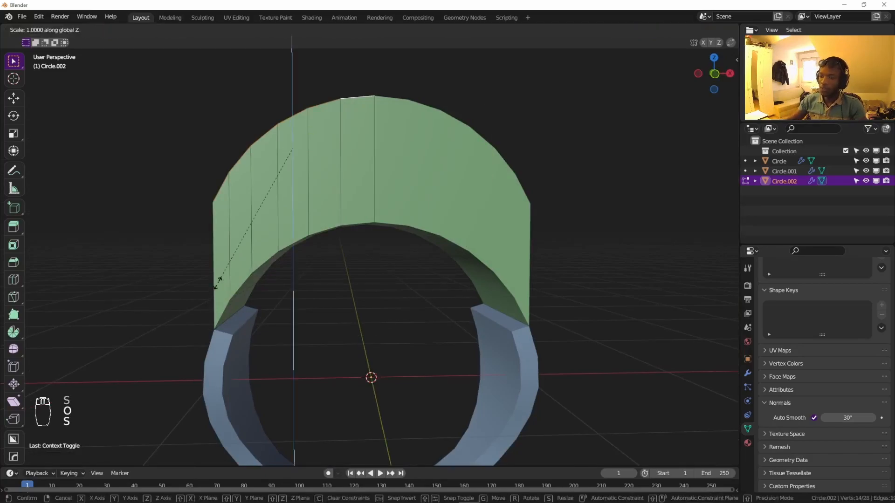
key("0")
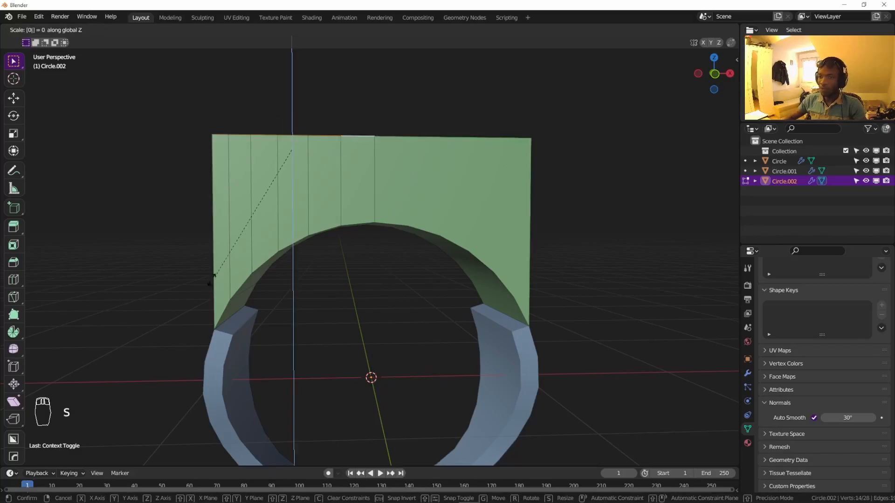
key("Return")
Lower the flattened top of the upper piece along Z to make the block shorter.
middle_click_drag(215, 277, 244, 316)
scroll(276, 281, "down", 2)
middle_click_drag(276, 281, 270, 232)
left_click_drag(266, 162, 282, 184)
middle_click_drag(273, 289, 248, 298)
scroll(254, 278, "up", 4)
key("2")
left_click(259, 274)
left_click_drag(278, 241, 279, 285)
middle_click_drag(279, 285, 282, 312)
scroll(280, 310, "down", 4)
middle_click_drag(234, 217, 229, 211)
Select the whole row of top faces on the block and move it slightly farther down along Z.
key("2")
left_click(246, 199)
key("3")
left_click(226, 184)
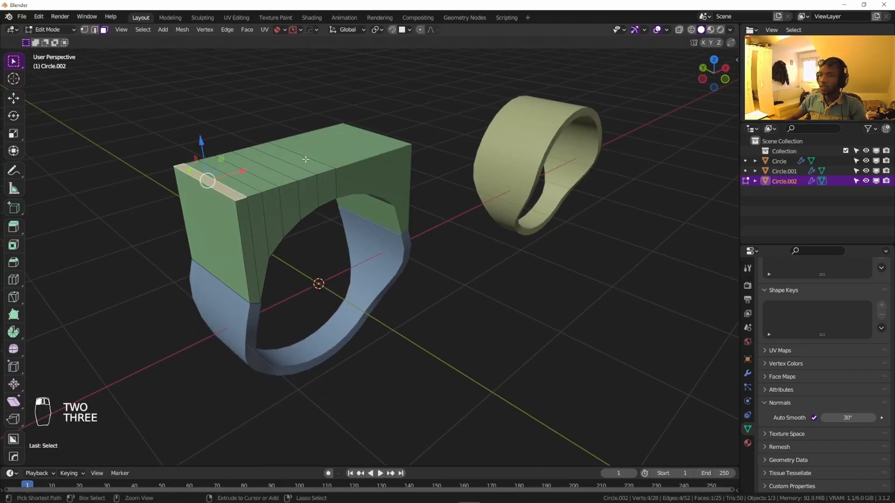
left_click(293, 156, "ctrl")
left_click_drag(252, 134, 251, 147)
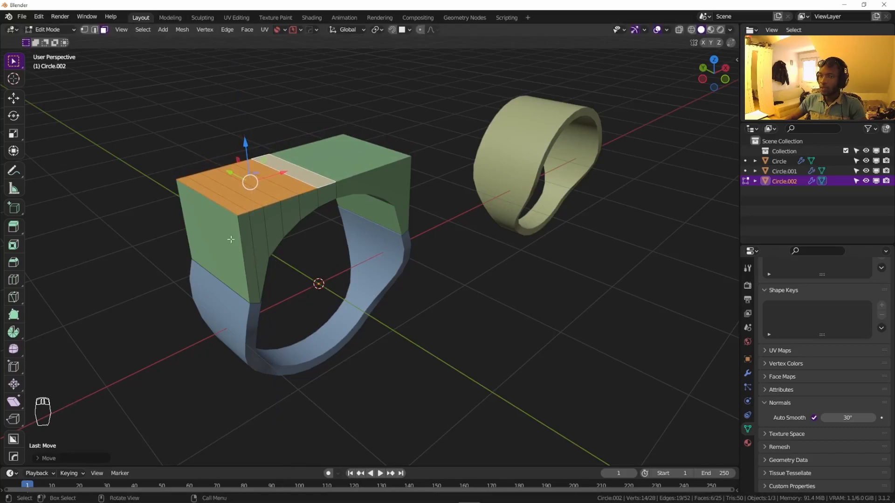
Bevel the block's outer top edge slightly with one segment and return to Object Mode.
left_click(222, 209)
key("2")
left_click(221, 210)
middle_click_drag(226, 224, 211, 214)
left_click_drag(212, 175, 217, 201)
right_click(218, 204)
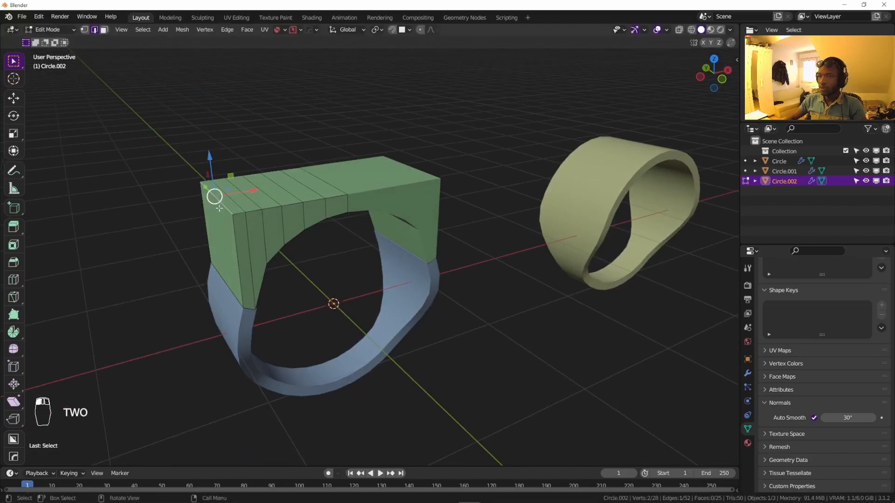
key("ctrl+b")
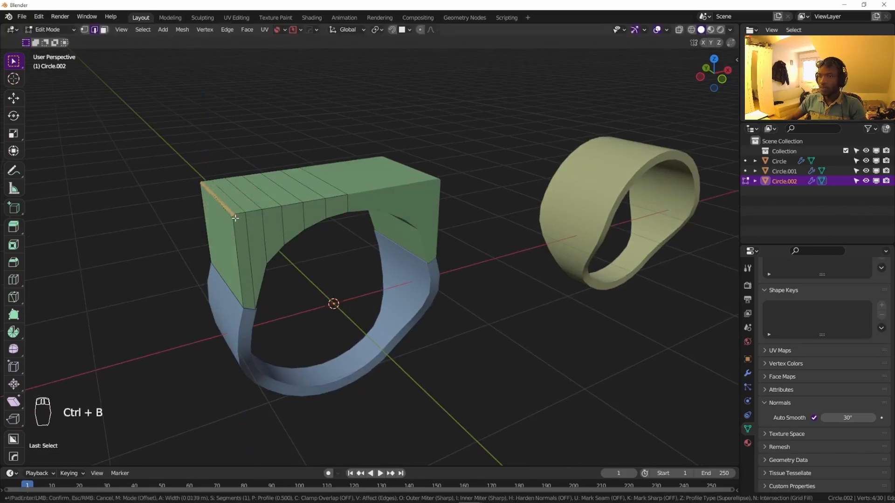
left_click(235, 228)
key("Tab")
Narrow the lower band's whole mesh slightly along X, and raise the band along Z into the upper piece.
middle_click_drag(228, 203, 279, 230)
scroll(264, 289, "down", 4)
middle_click_drag(264, 289, 244, 288)
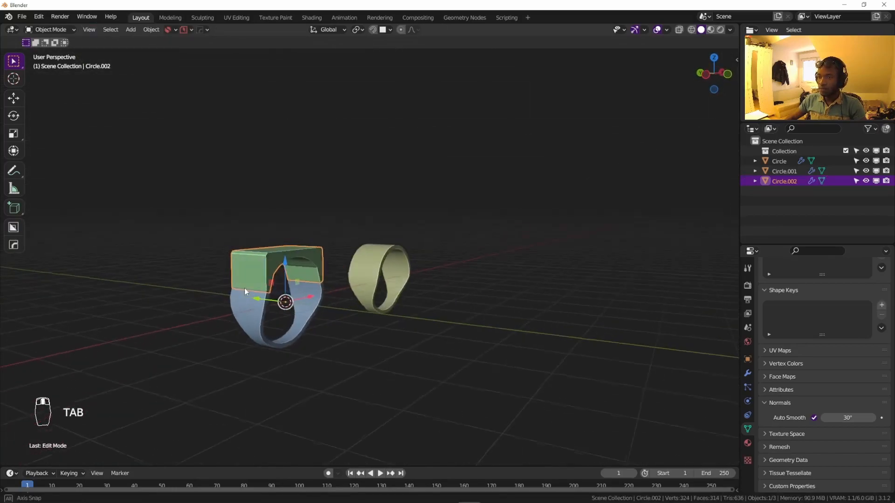
left_click(298, 307)
middle_click_drag(297, 307, 243, 304)
scroll(250, 307, "up", 2)
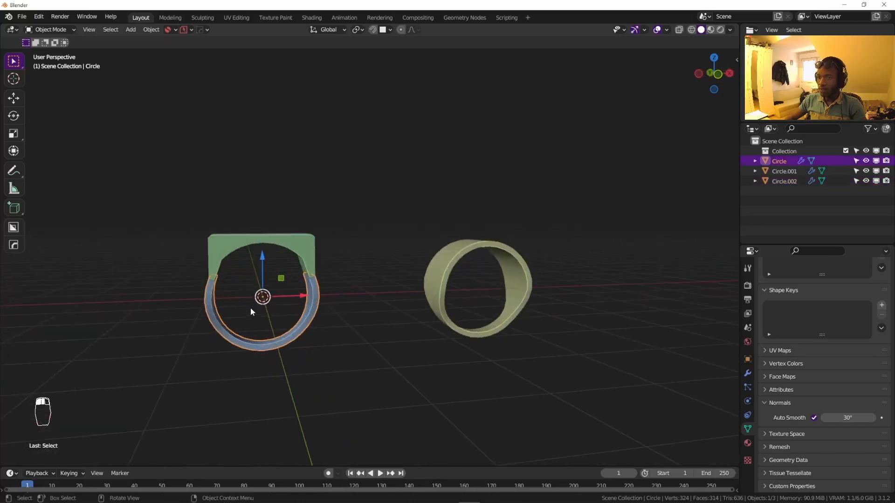
key("KP_1")
scroll(251, 303, "up", 5)
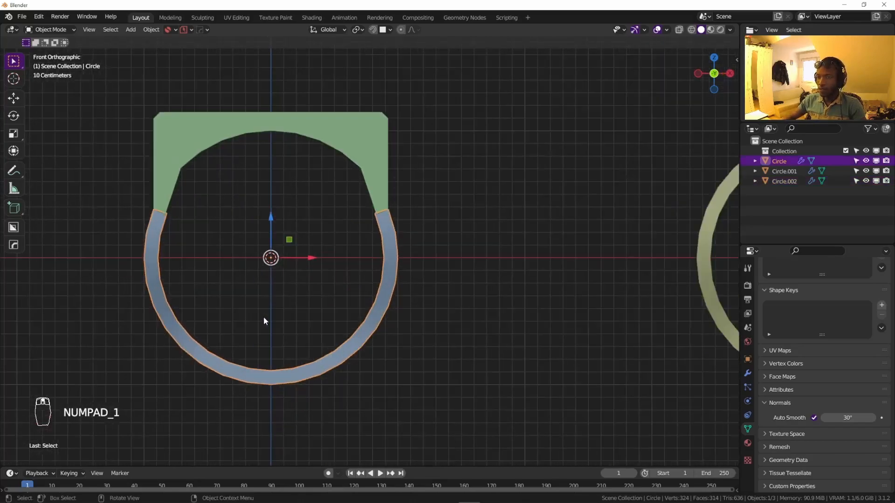
key("Tab")
key("a")
key("a")
key("s")
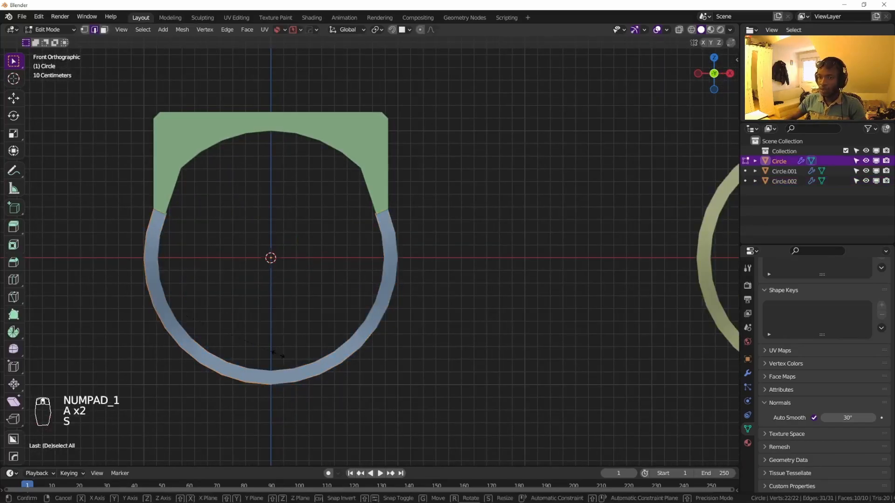
key("x")
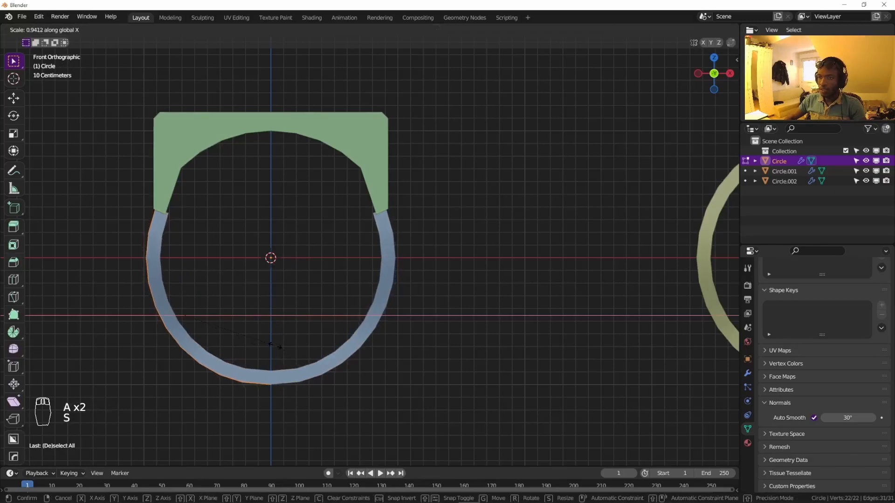
left_click(273, 345)
key("Tab")
left_click_drag(268, 225, 273, 189)
middle_click_drag(272, 188, 270, 256)
Scale the upper piece's bottom vertices to about 0.86 along Y so its lower ends taper into the band.
left_click(266, 259)
key("Tab")
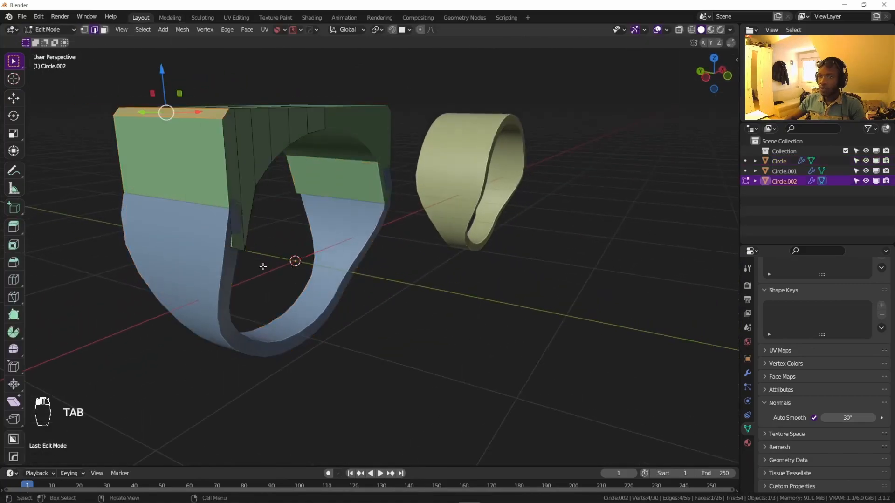
key("alt+z")
middle_click_drag(240, 266, 259, 270)
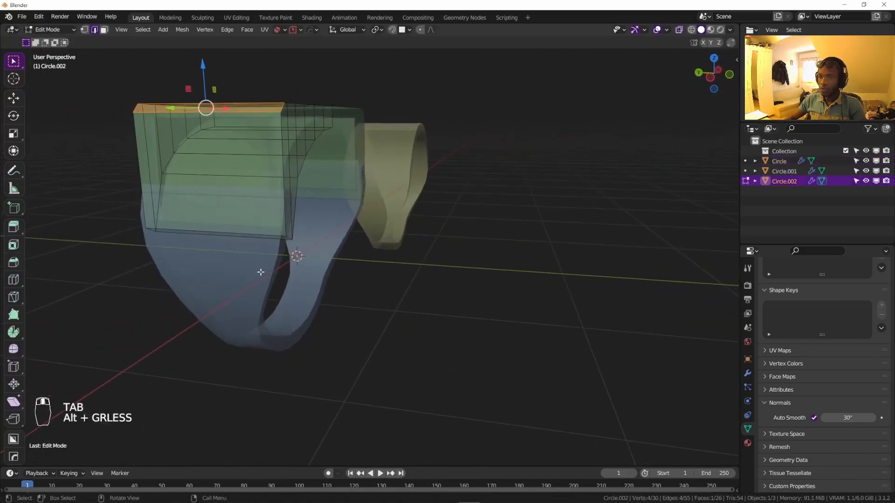
key("1")
left_click_drag(308, 252, 127, 215)
key("s")
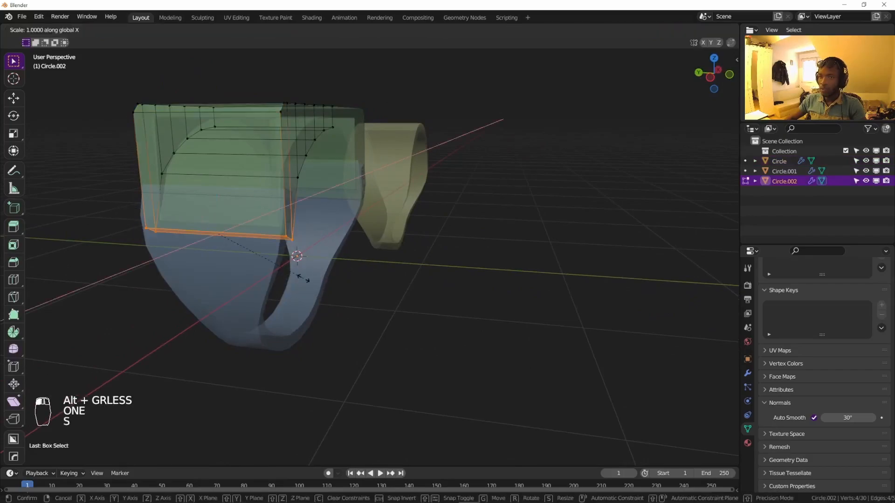
middle_click(294, 275)
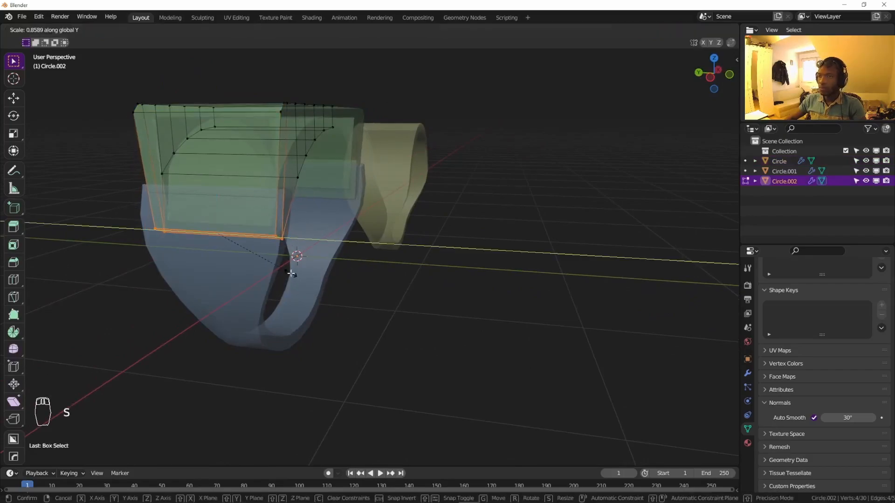
left_click(294, 275)
key("Tab")
left_click(370, 232)
middle_click_drag(303, 268, 282, 280)
Split the 3D viewport into two side-by-side areas and hide the toolbar in the new one.
left_click_drag(738, 26, 503, 70)
right_click(506, 79)
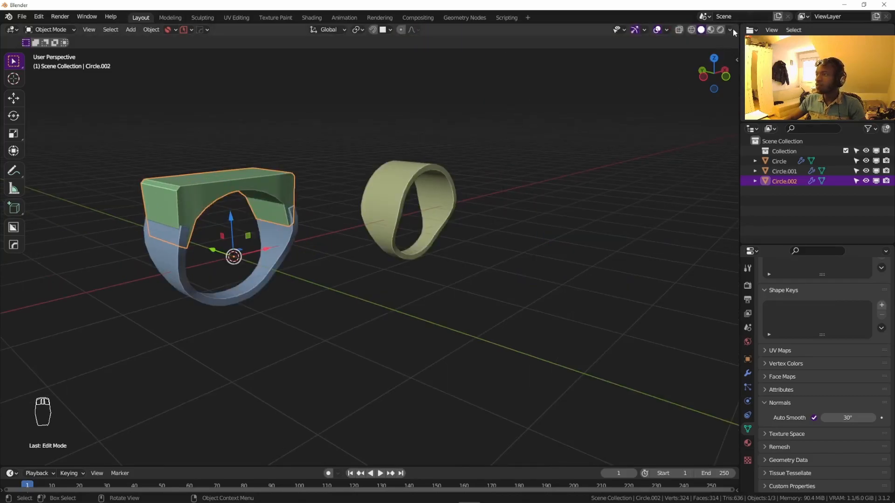
left_click_drag(724, 28, 487, 168)
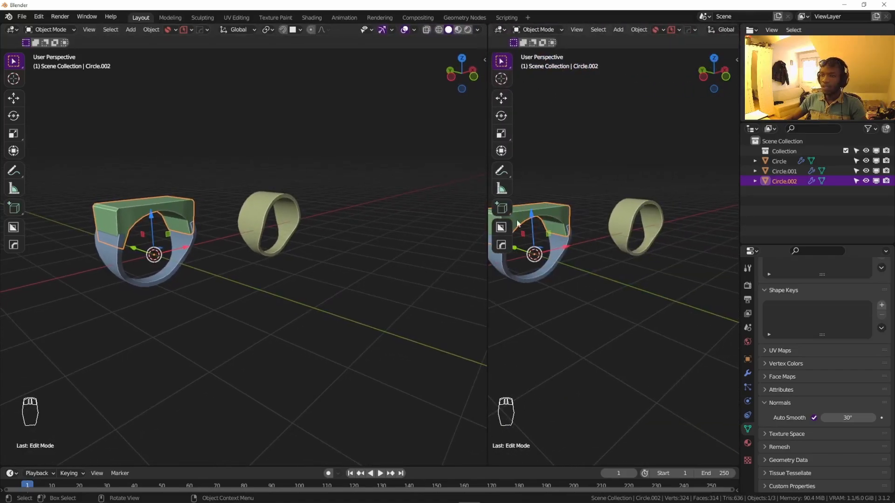
key("t")
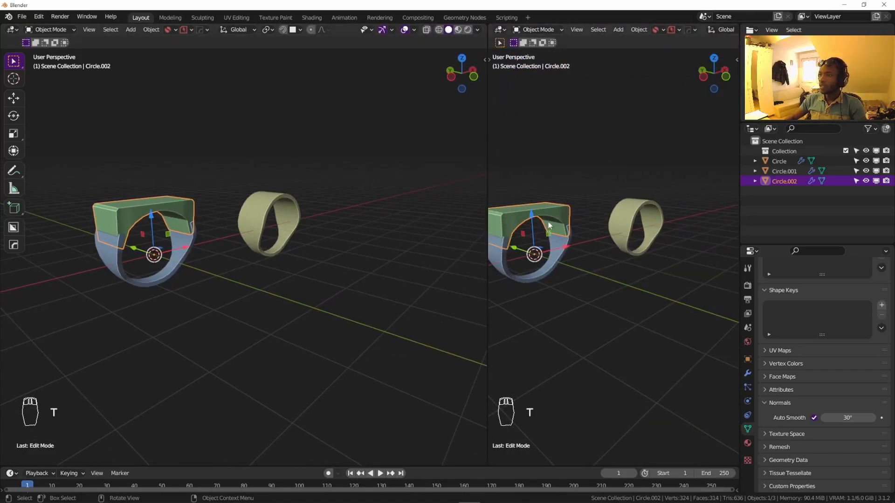
Turn off gizmos and overlays in the second viewport and switch it to Rendered shading.
scroll(677, 32, "down", 6)
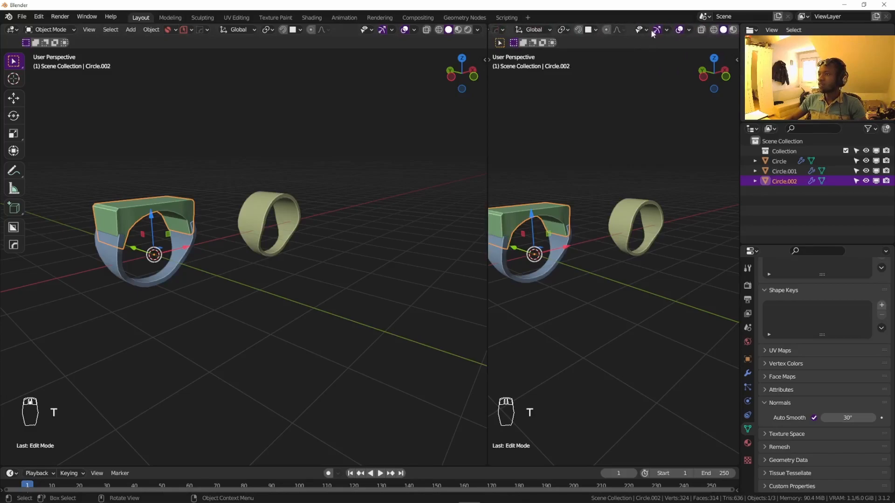
left_click(654, 30)
left_click(679, 29)
key("z")
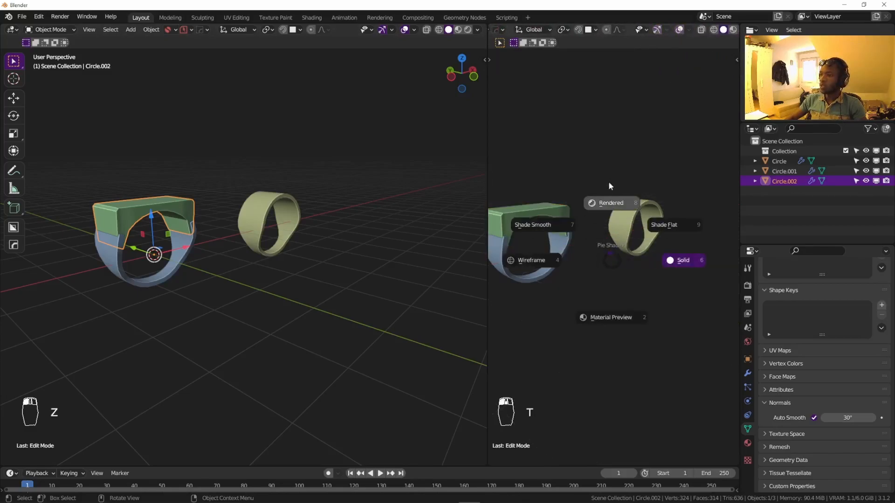
left_click(615, 213)
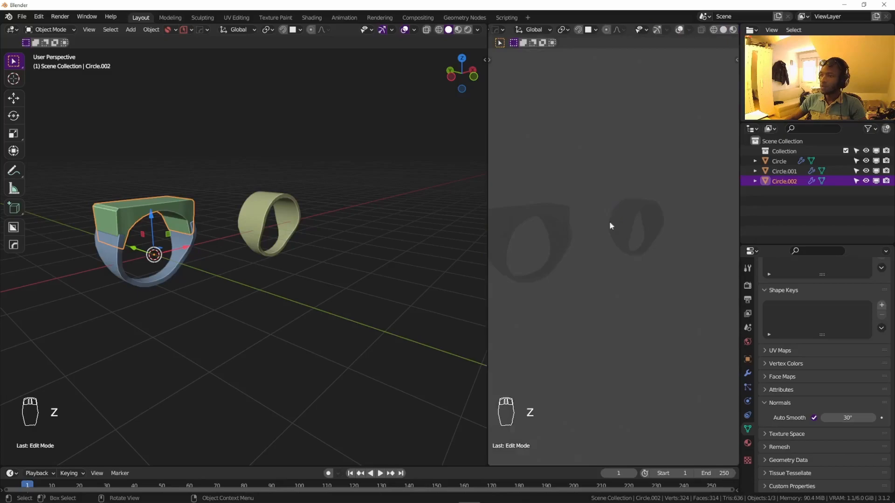
Divide the rendered viewport into upper and lower areas and make the lower one a Shader Editor without its sidebar.
left_click_drag(490, 464, 526, 218)
middle_click_drag(559, 180, 637, 154)
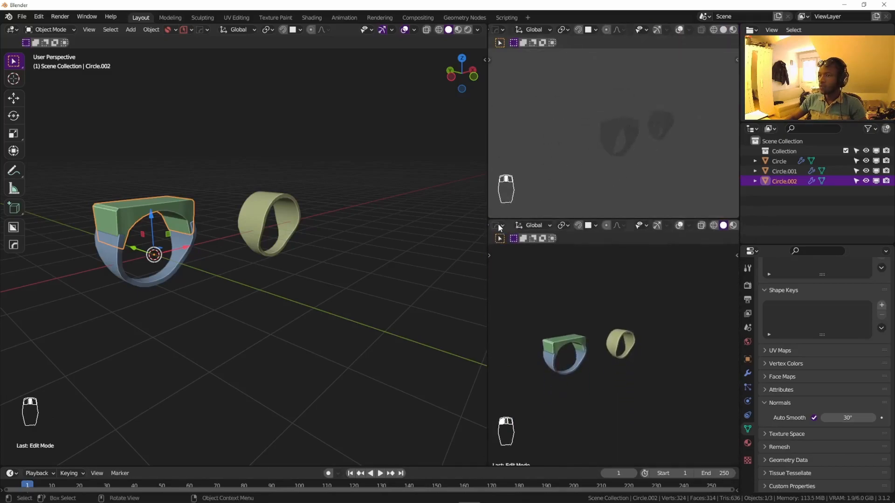
scroll(519, 223, "left", 6)
scroll(519, 226, "left", 3)
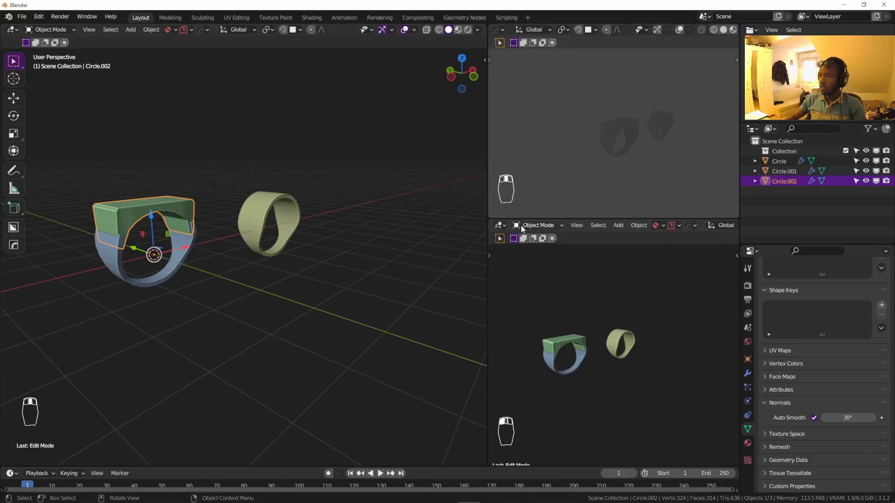
left_click(501, 226)
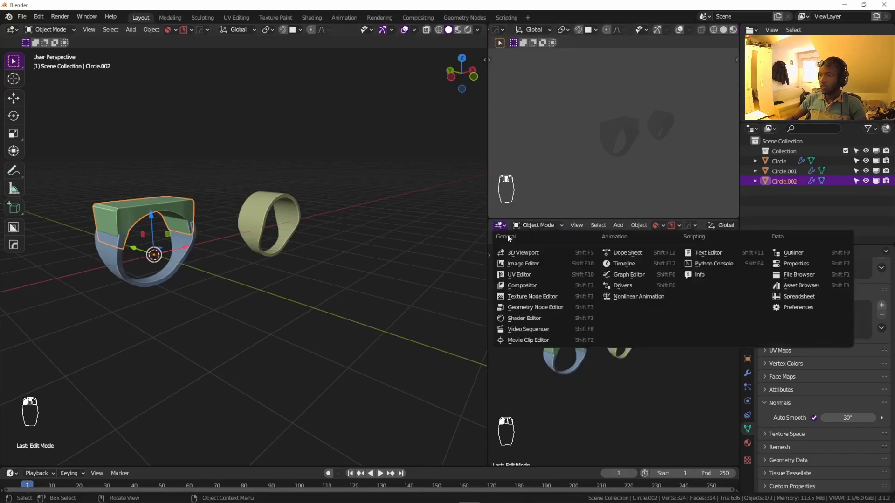
left_click(530, 318)
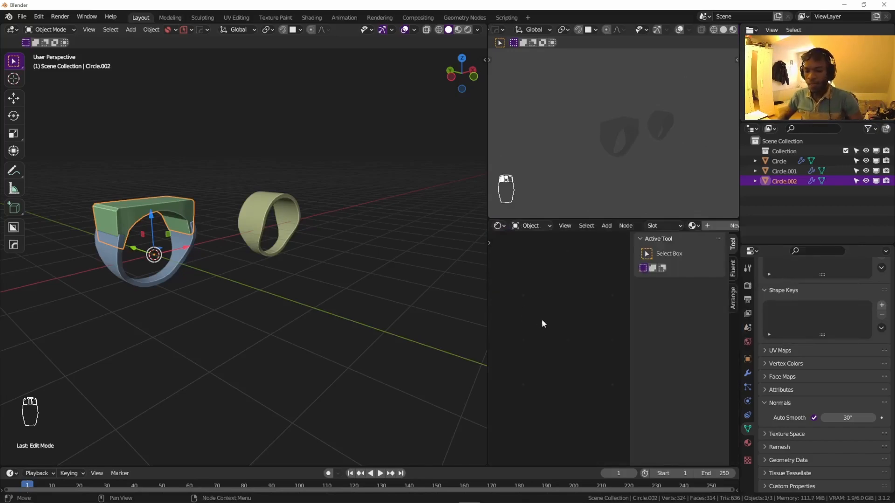
key("n")
Add a plane and enlarge its mesh in Edit Mode into a wide ground surface under both rings.
middle_click_drag(240, 276, 230, 248)
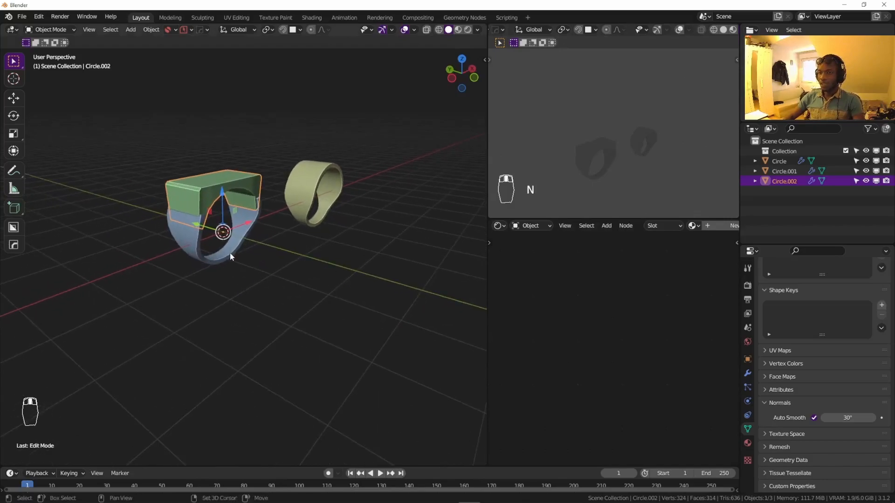
key("shift+a")
mouse_move(219, 235)
left_click(282, 253)
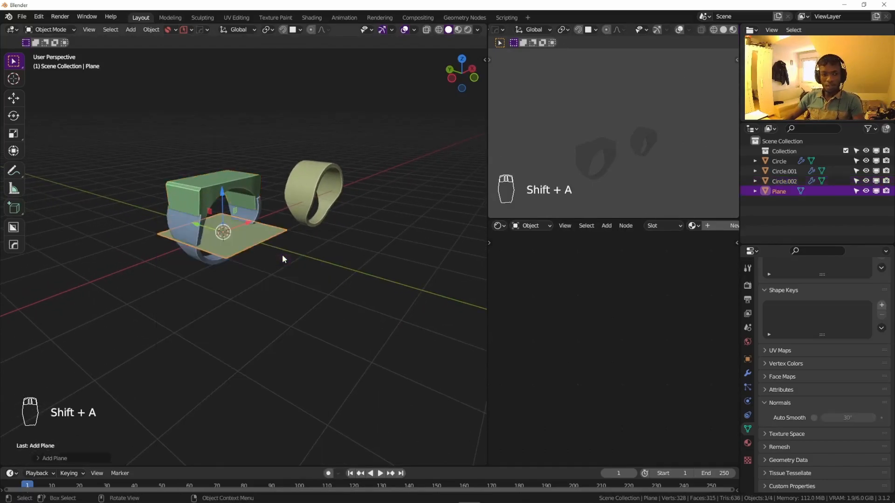
key("Tab")
key("s")
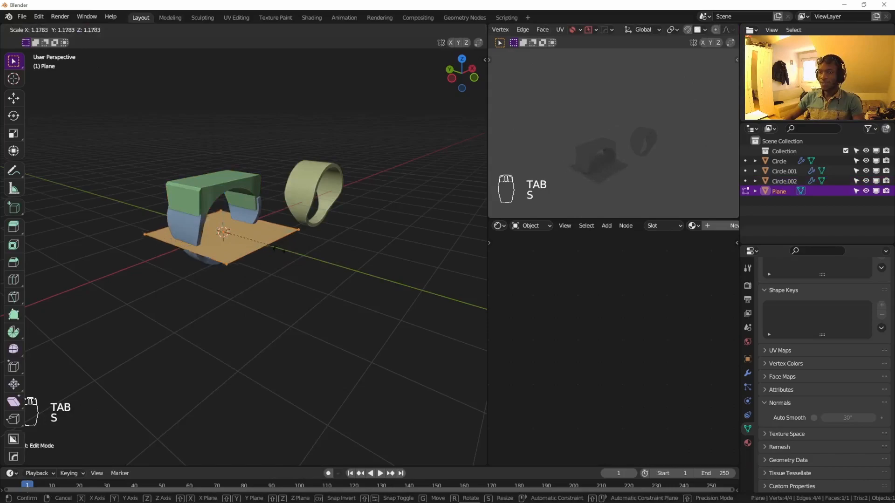
left_click(337, 266)
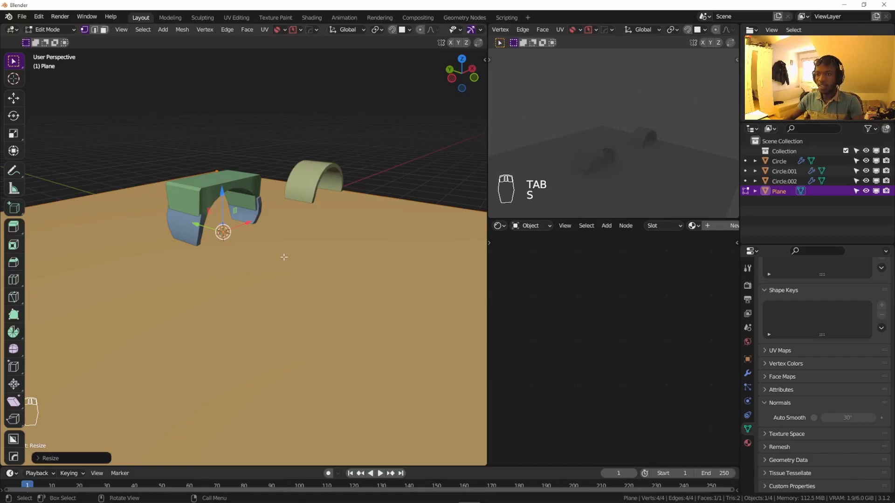
key("s")
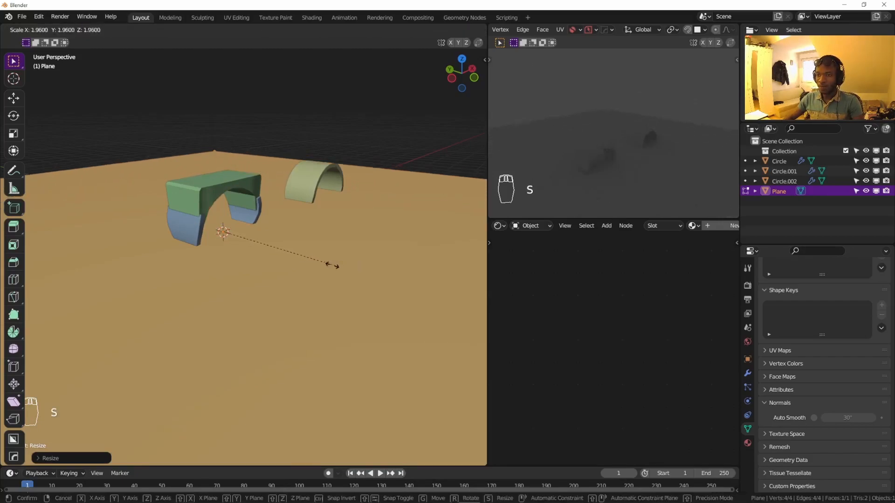
left_click(314, 267)
key("Tab")
Select both parts of the signet ring and raise them along Z above the ground plane.
left_click(203, 198)
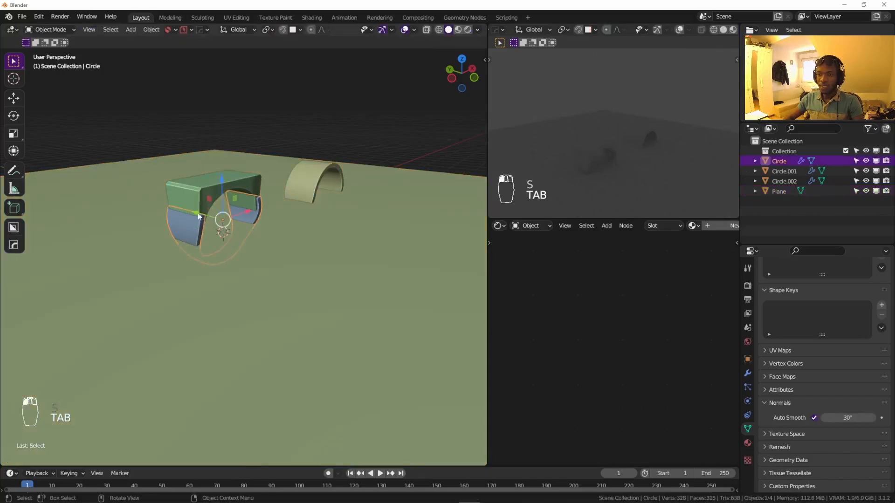
left_click(191, 228, "shift")
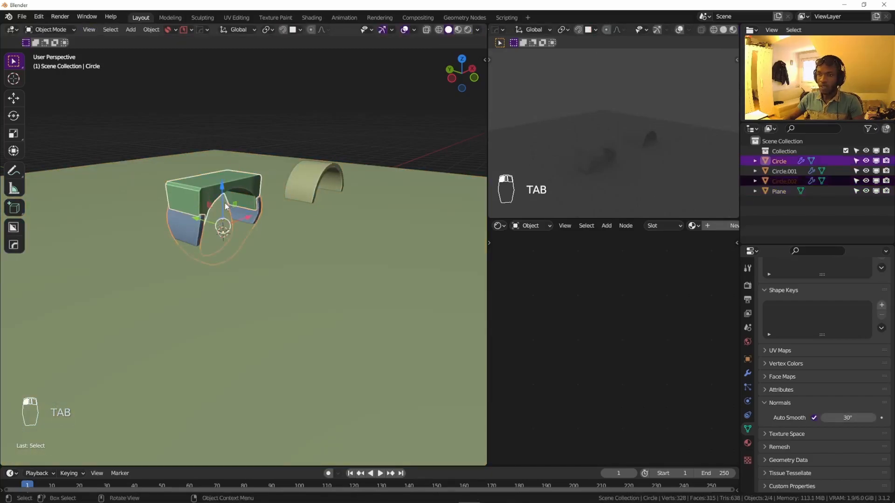
left_click_drag(224, 207, 225, 162)
Raise the plain ring along Z above the ground plane and move it along X farther from the signet ring.
left_click(305, 189)
left_click_drag(323, 174, 331, 134)
middle_click_drag(331, 134, 305, 229)
left_click_drag(329, 184, 394, 183)
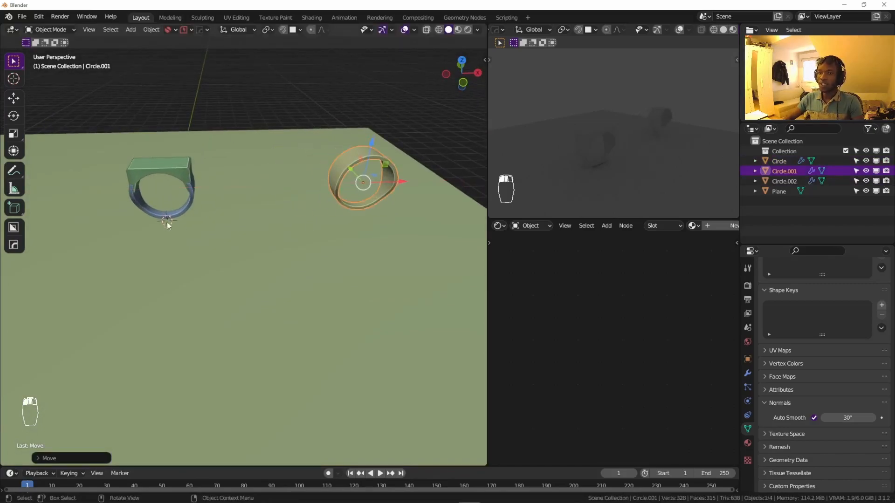
Add an area light, enlarge it to span well beyond the signet ring, and raise it along Z above the rings.
middle_click_drag(169, 234, 200, 228)
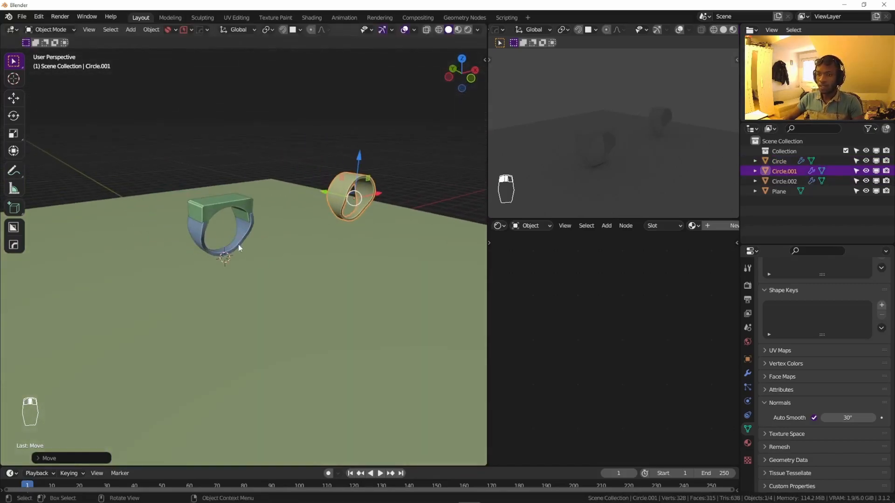
key("shift+a")
mouse_move(239, 247)
mouse_move(228, 361)
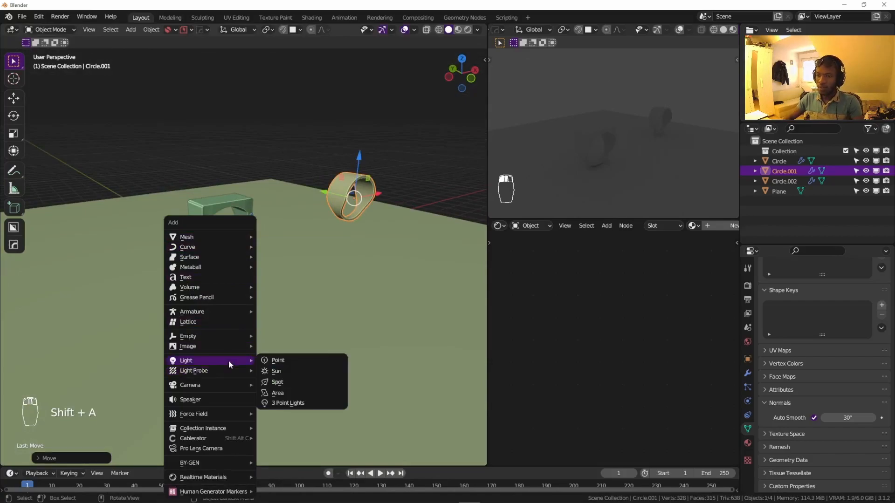
left_click(279, 393)
key("s")
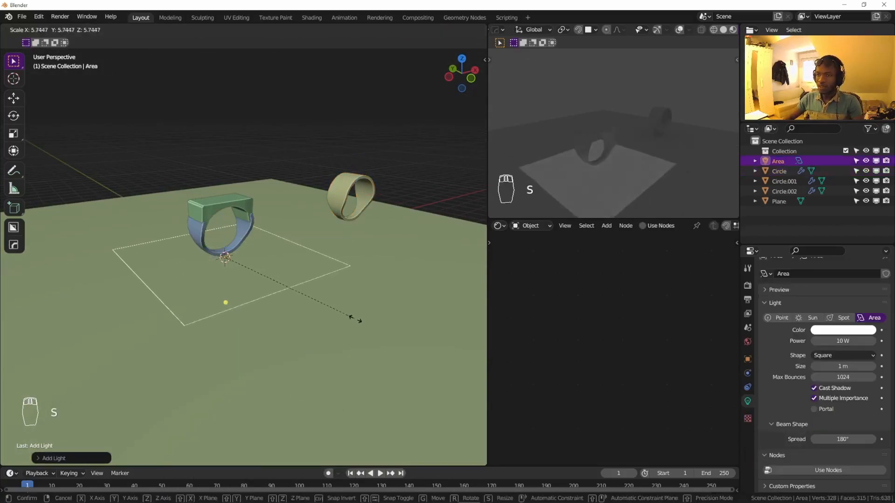
left_click(233, 244)
left_click_drag(223, 231, 235, 95)
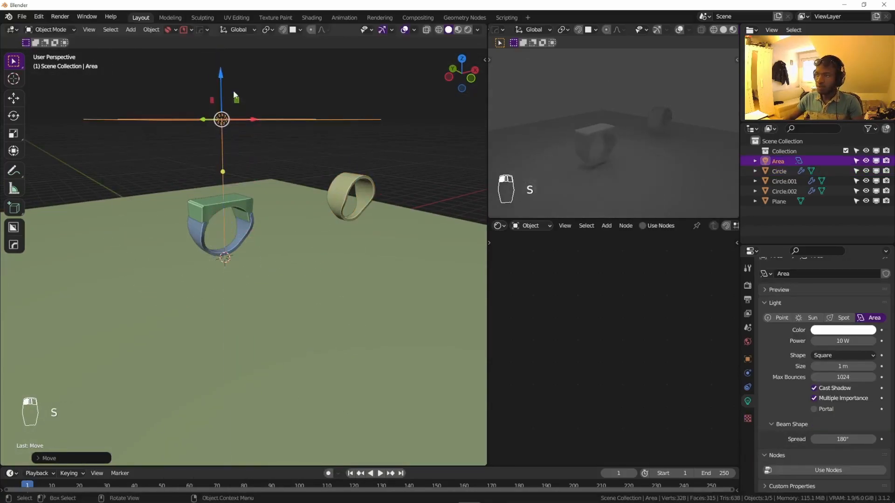
Set the area light's power to 778 W and reduce it once more to a moderately lower wattage.
middle_click_drag(237, 146, 245, 173)
right_click(235, 147)
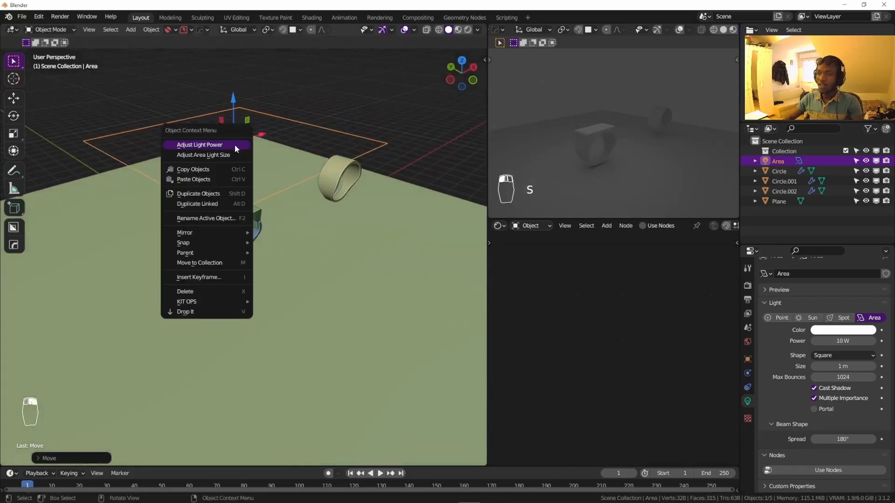
left_click(235, 147)
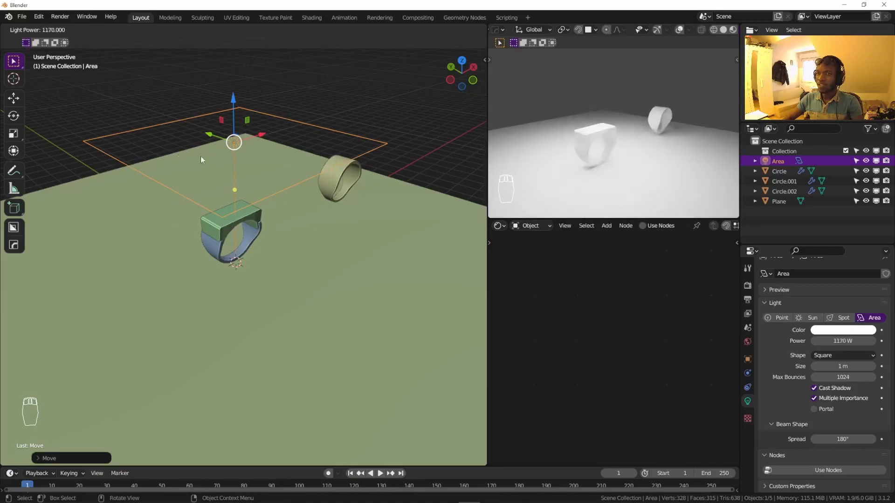
left_click(90, 156)
right_click(242, 155)
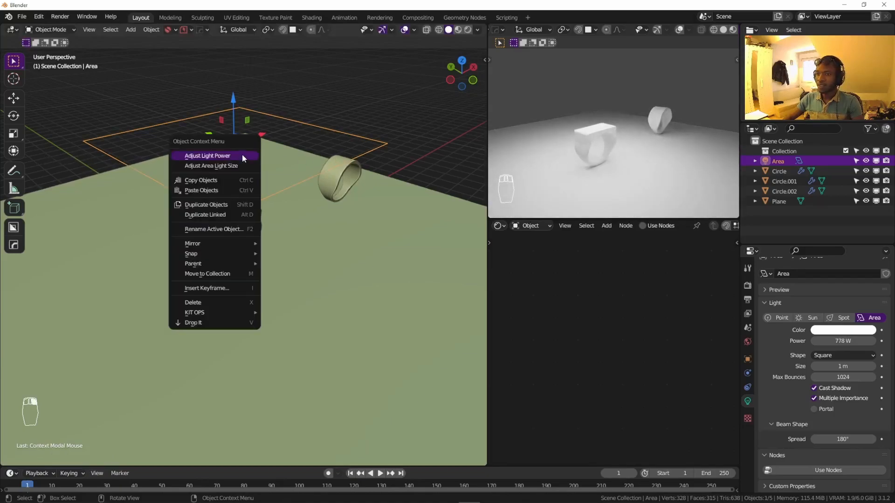
left_click(242, 154)
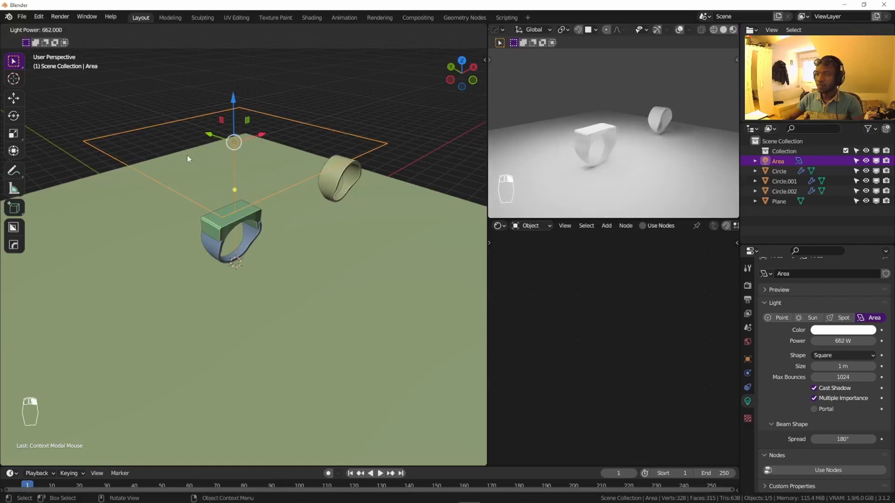
left_click(96, 156)
Extrude the ground plane's back edge upward along Z into a tall vertical backdrop wall behind the rings.
scroll(327, 257, "down", 5)
middle_click_drag(323, 255, 266, 282)
left_click(311, 280)
key("Tab")
middle_click_drag(276, 239, 249, 210)
key("2")
left_click(250, 213)
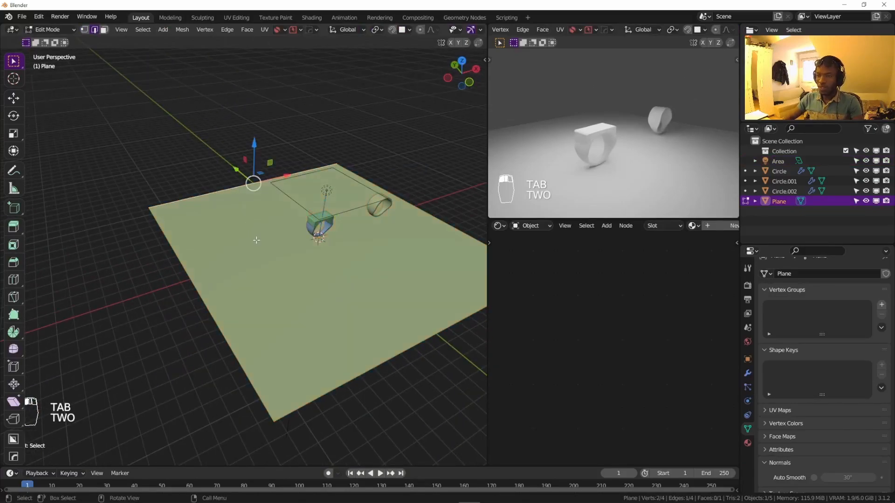
key("e")
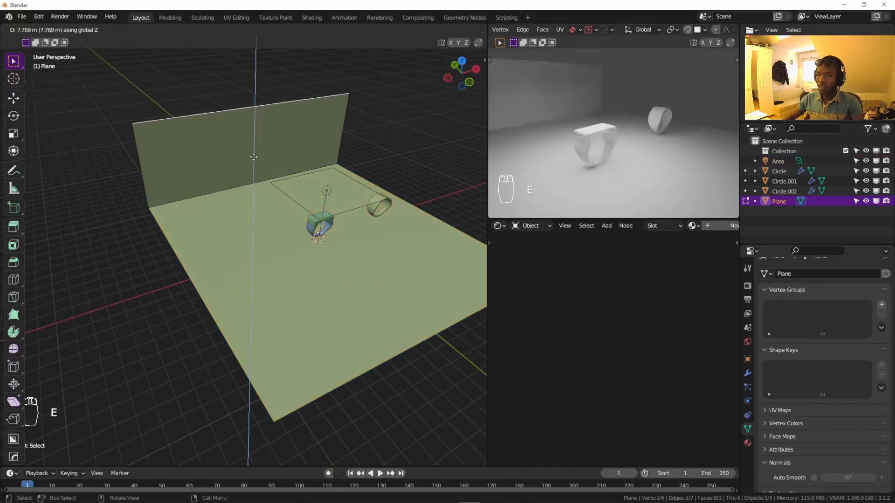
left_click(244, 90)
Bevel the edge where the floor meets the wall into a wide curve with 16 segments.
middle_click_drag(244, 90, 303, 279)
left_click(254, 254)
key("ctrl+b")
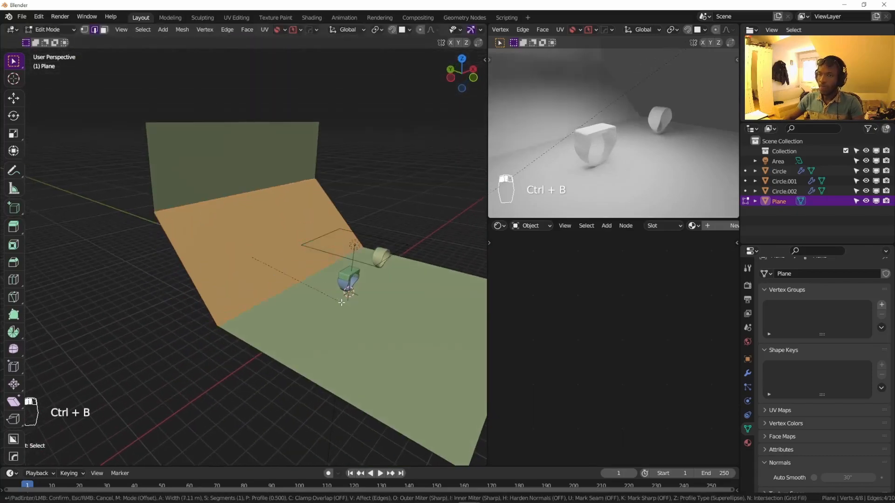
scroll(326, 295, "up", 11)
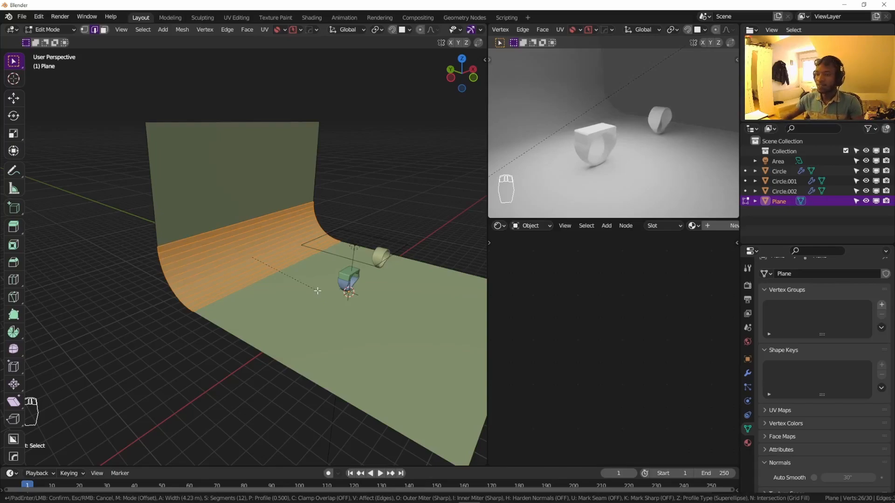
scroll(334, 283, "down", 1)
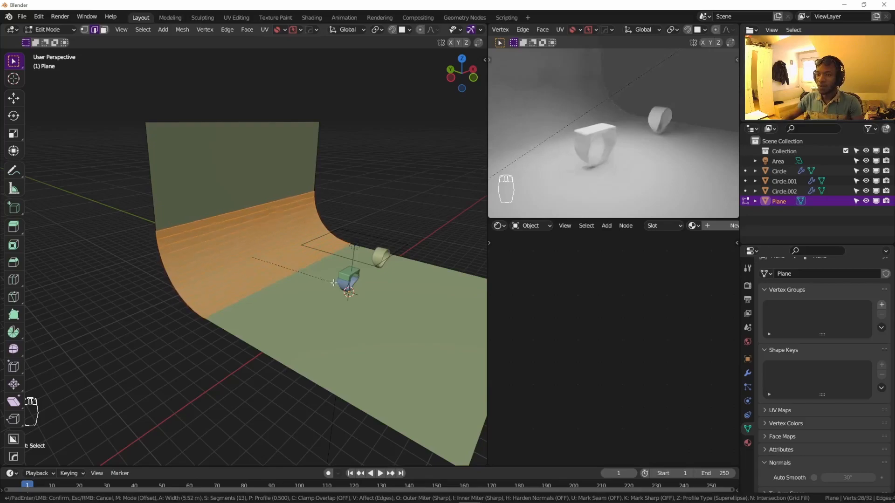
scroll(334, 282, "up", 4)
left_click(334, 282)
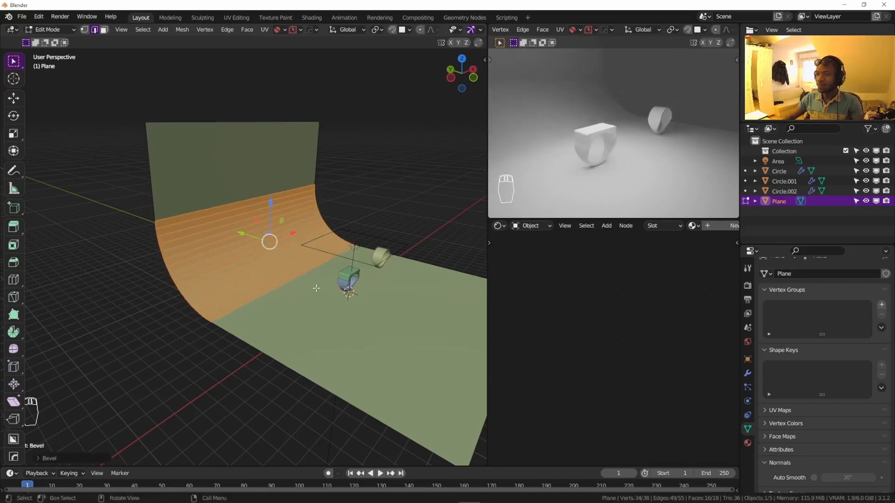
Return to Object Mode, shade the curved backdrop smooth and enable Auto Smooth at 30° on it.
key("Tab")
middle_click_drag(289, 275, 280, 287)
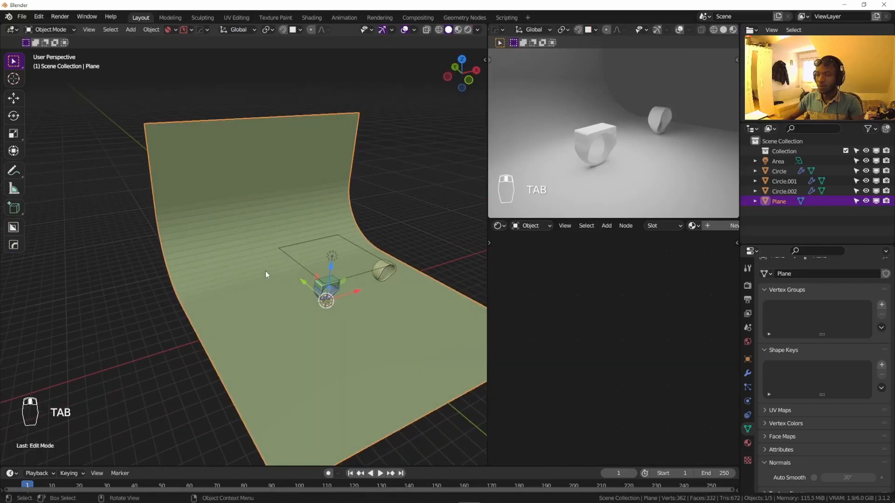
right_click(246, 255)
left_click(246, 254)
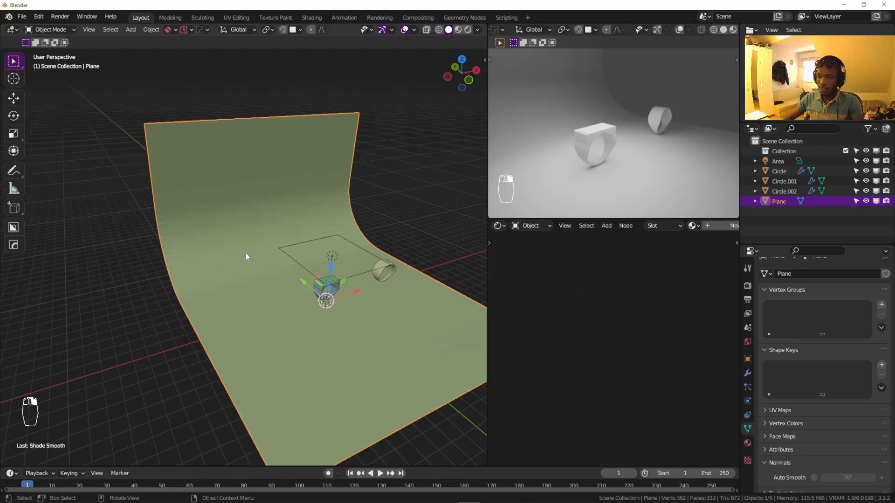
scroll(816, 373, "down", 3)
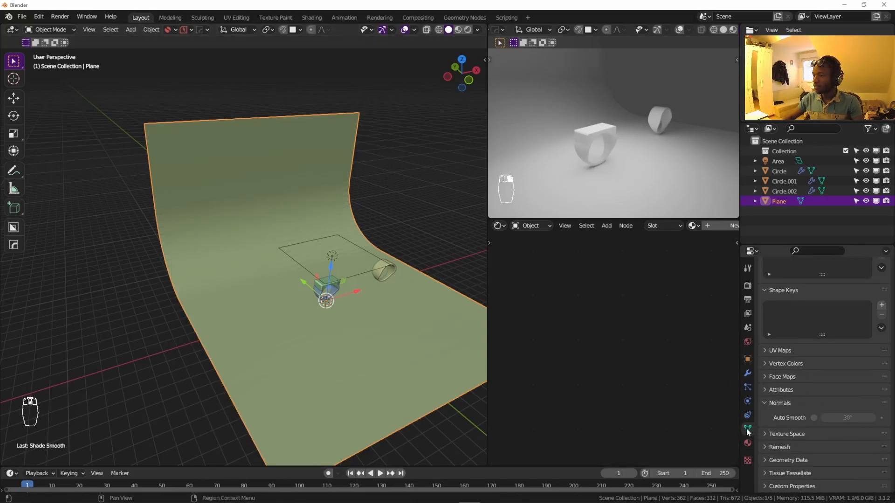
left_click(814, 418)
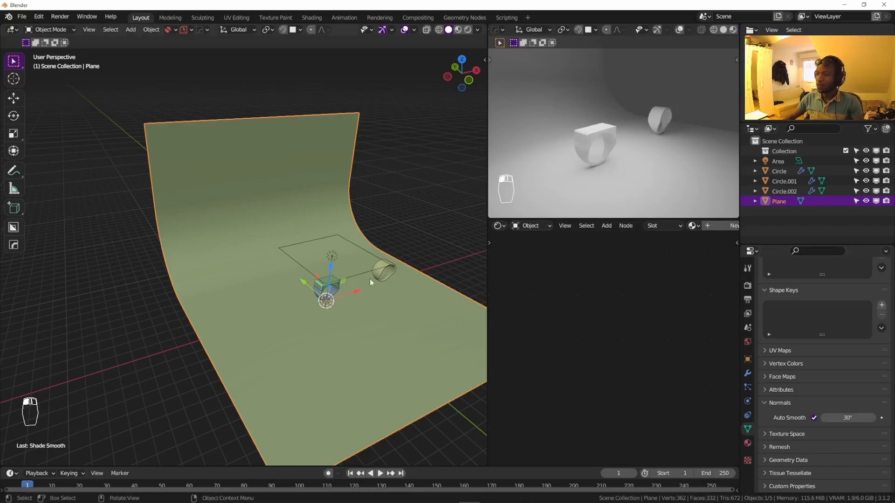
Examine the signet ring up close in the solid and rendered views, including the joint between its top and band.
scroll(332, 290, "up", 5)
scroll(335, 299, "up", 3)
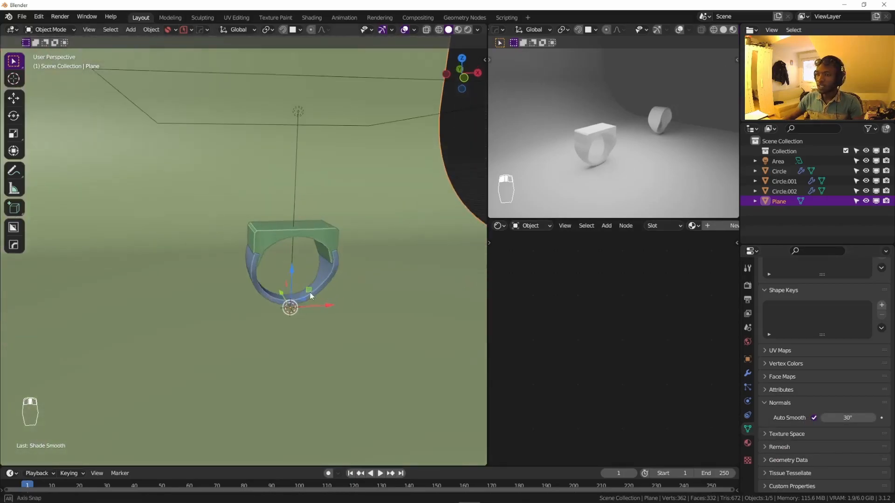
scroll(592, 140, "up", 8)
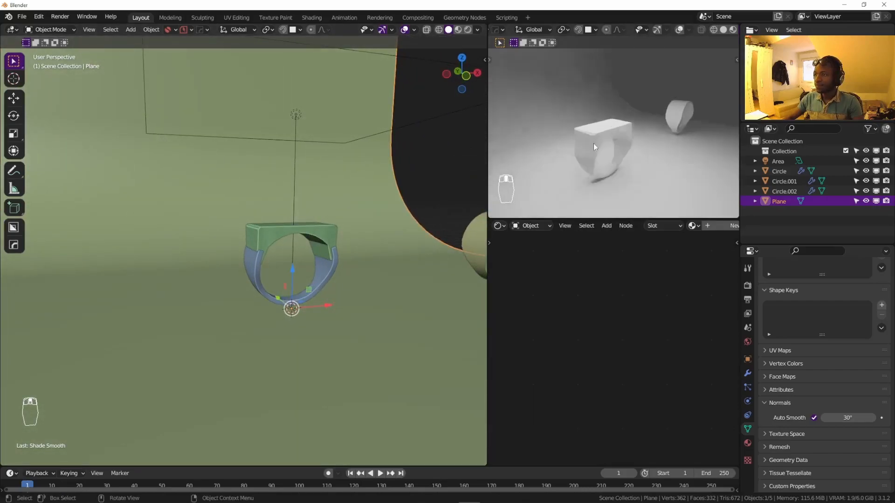
scroll(599, 115, "down", 5)
middle_click_drag(596, 118, 558, 143)
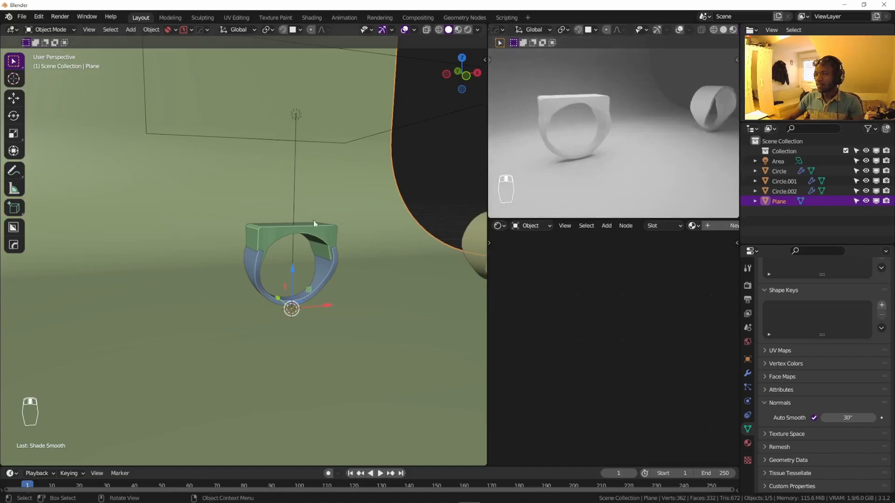
scroll(258, 230, "up", 5)
scroll(257, 248, "up", 3)
scroll(265, 271, "up", 4)
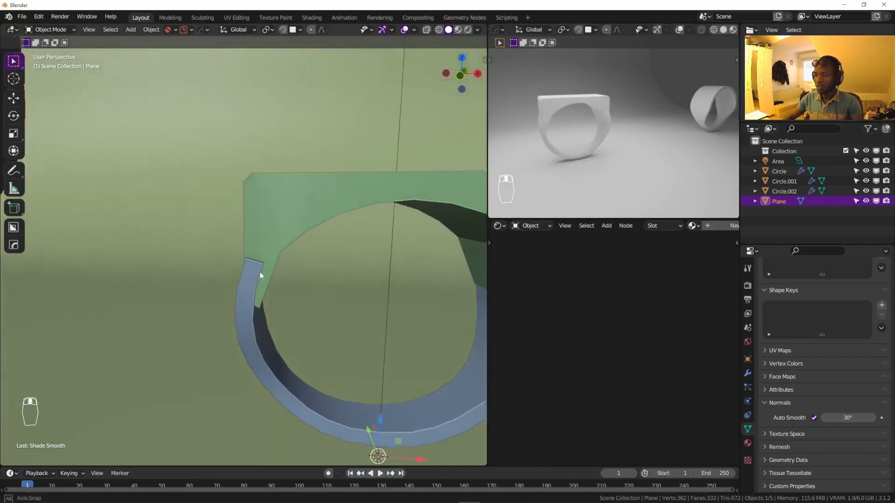
Select the lower inner edge of the signet top in Edit Mode and move it slightly outward along X into the band.
left_click(277, 258)
key("Tab")
left_click(279, 289)
scroll(143, 243, "down", 3)
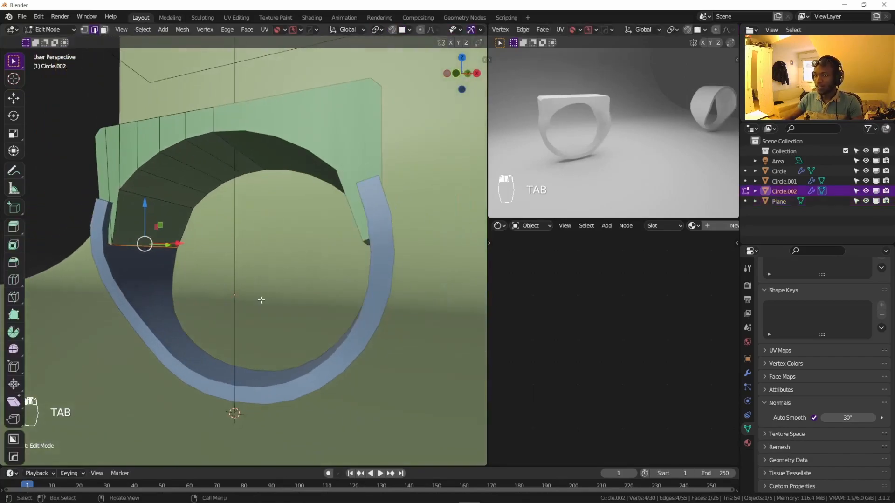
key("2")
left_click(140, 247)
middle_click_drag(135, 255, 149, 264)
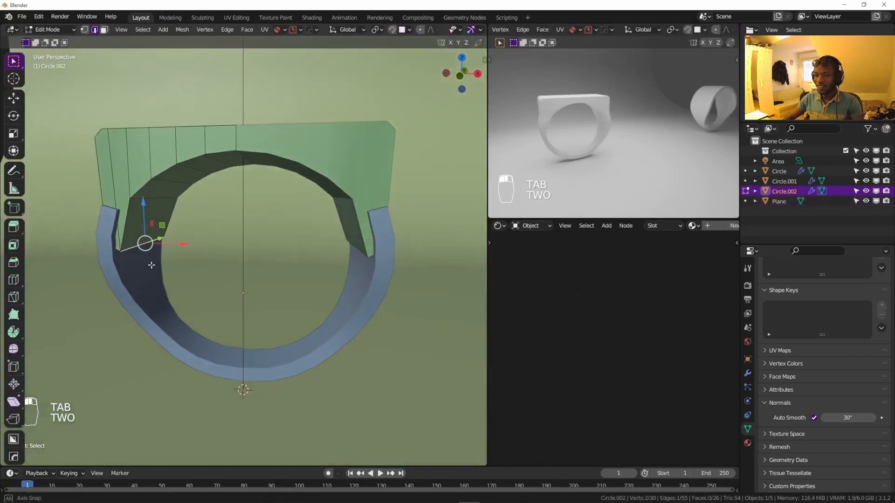
left_click_drag(183, 247, 175, 248)
Reselect the signet top's lower edge through the band using X-ray, nudge it slightly outward along X, and return to Object Mode.
middle_click_drag(148, 256, 179, 250)
key("alt+less")
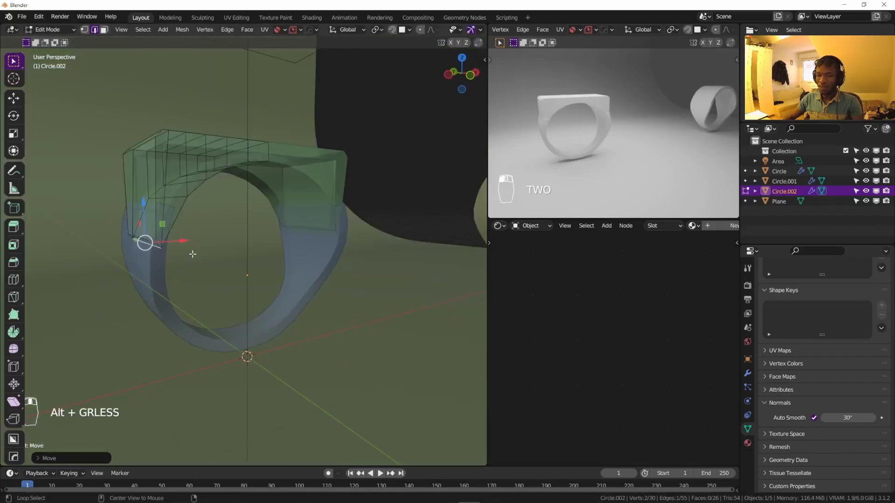
left_click(139, 239)
scroll(140, 237, "up", 5)
key("alt+less")
left_click_drag(190, 234, 187, 235)
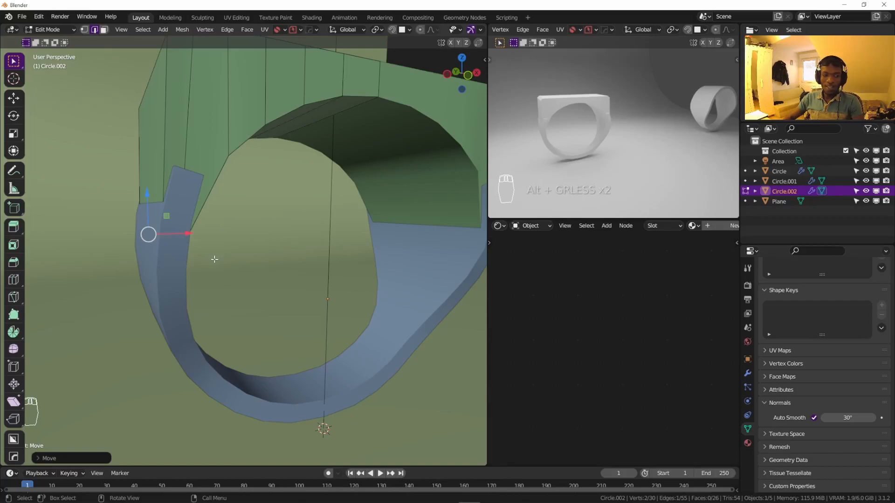
key("Tab")
Scale the signet ring band's whole mesh along Y to about 0.91 so it is narrower than the top.
scroll(237, 243, "down", 8)
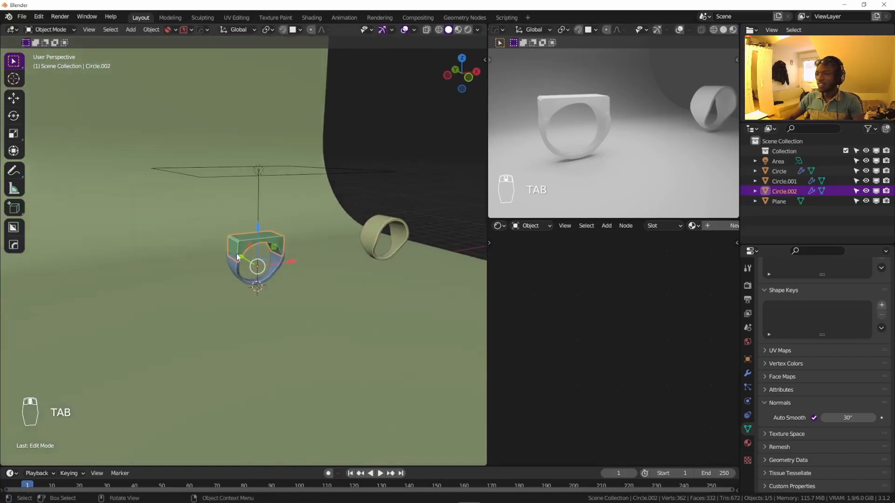
scroll(166, 254, "up", 10)
middle_click_drag(167, 254, 121, 267)
scroll(121, 255, "down", 3)
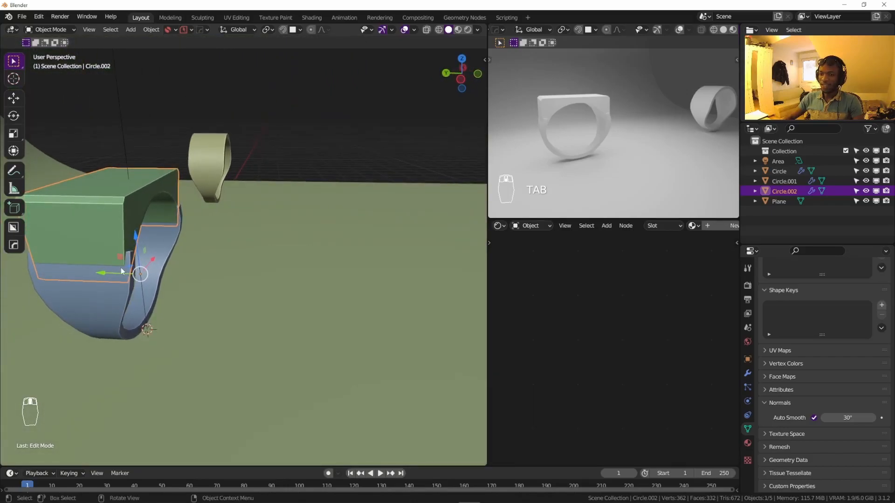
left_click(110, 298)
middle_click_drag(160, 295, 245, 255)
key("Tab")
key("a")
key("a")
key("s")
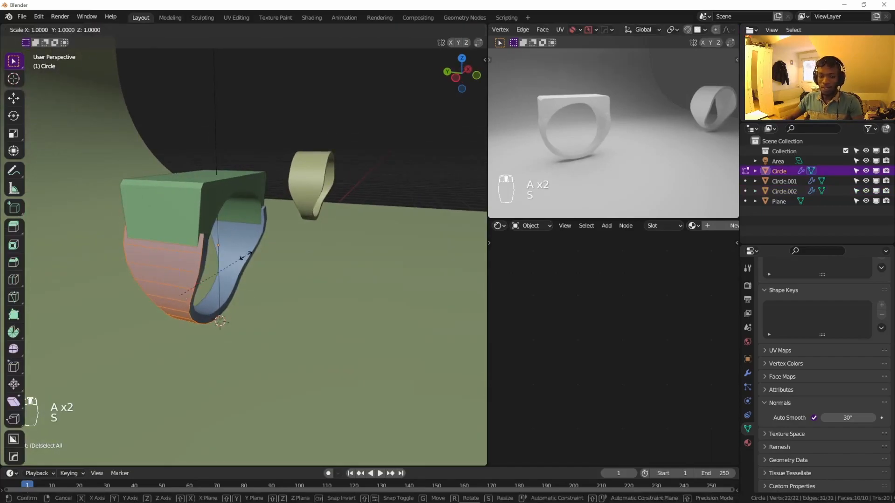
key("y")
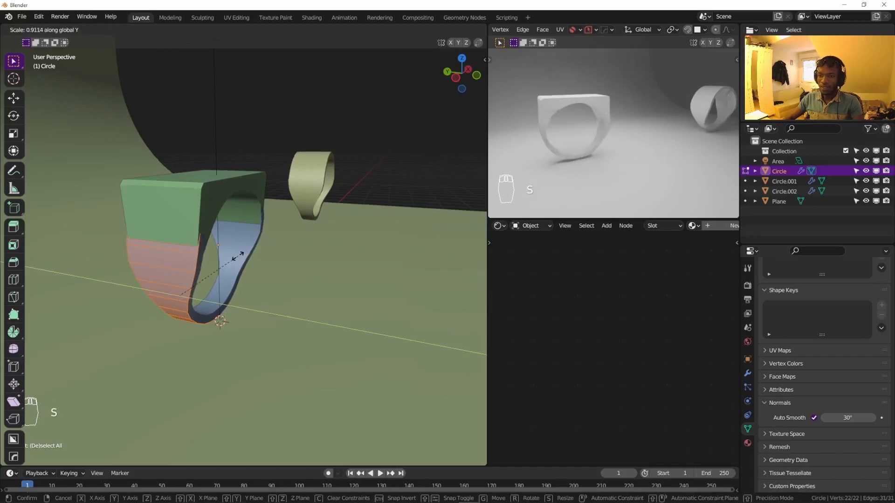
left_click(237, 256)
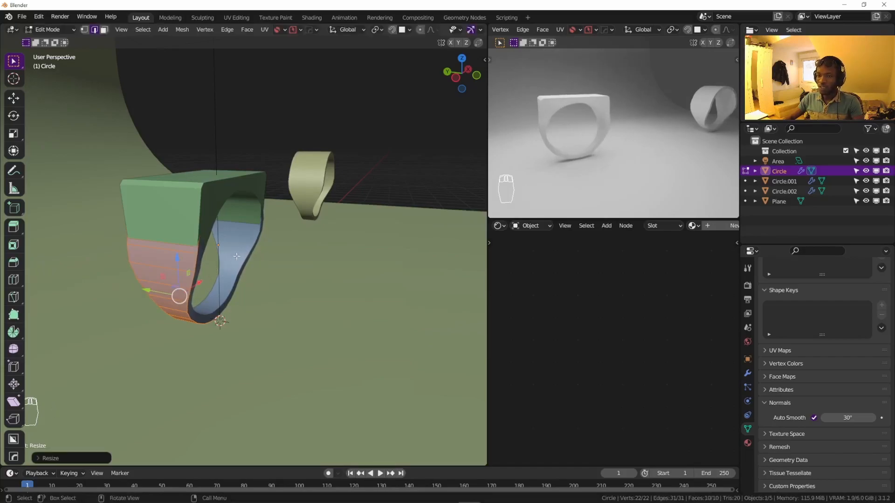
key("Tab")
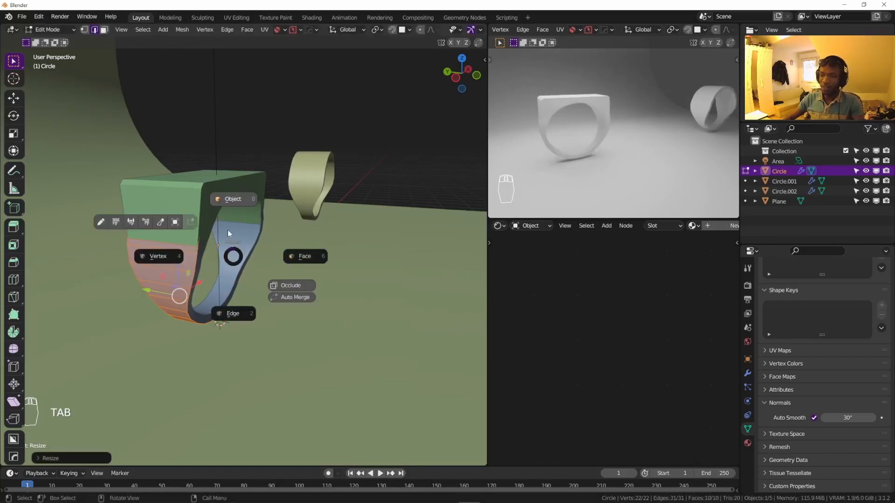
middle_click_drag(224, 247, 204, 242)
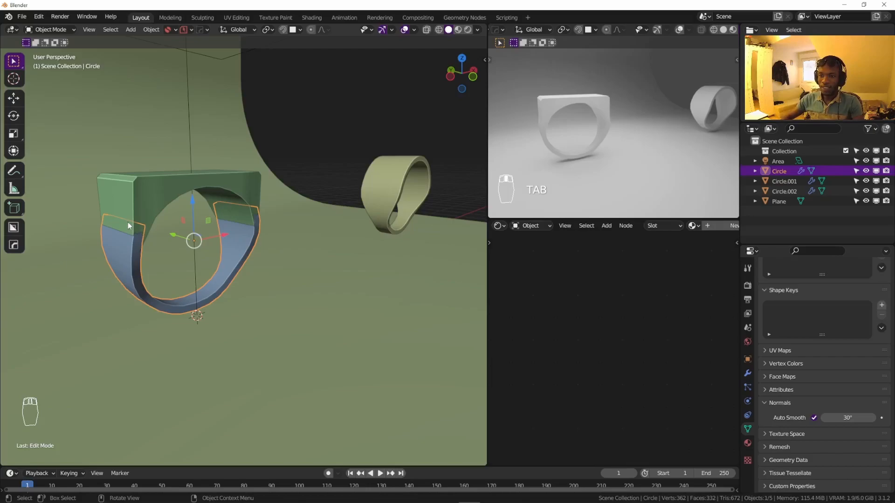
Add a camera and align it to a near-frontal view centred on the signet ring.
mouse_move(244, 265)
middle_mouse_down()
mouse_move(166, 286)
mouse_move(177, 291)
mouse_move(231, 275)
middle_mouse_up()
key("shift+a")
mouse_move(211, 183)
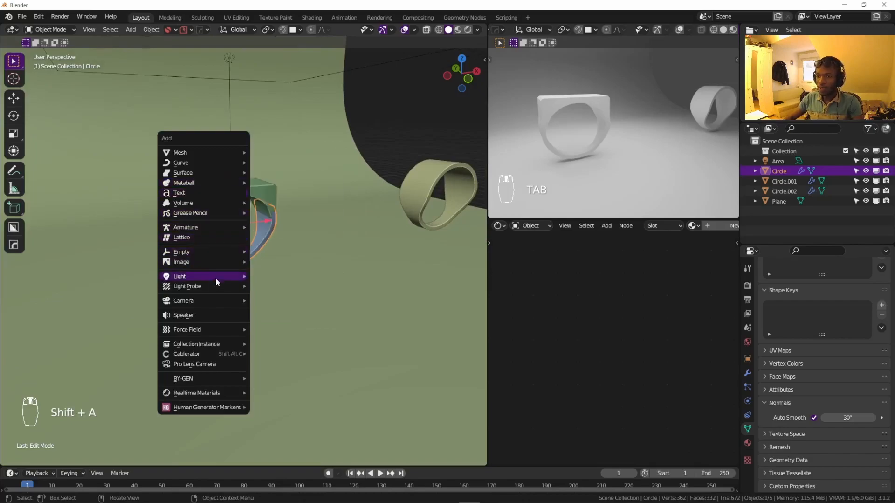
mouse_move(217, 301)
left_click(283, 304)
middle_click_drag(255, 288, 240, 271)
scroll(254, 277, "down", 3)
scroll(244, 283, "up", 2)
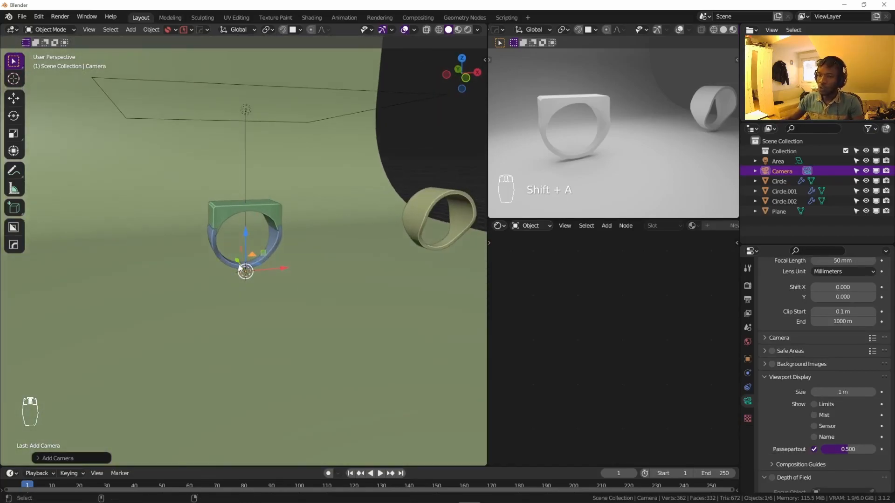
key("ctrl+alt+KP_0")
Fine-tune the camera's framing of the signet ring with Walk Navigation while looking through the camera.
key("shift+v")
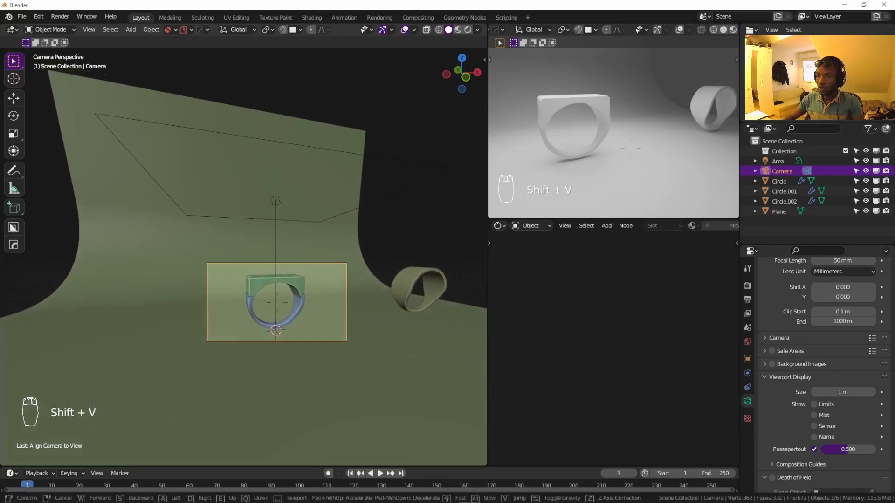
left_click(241, 259)
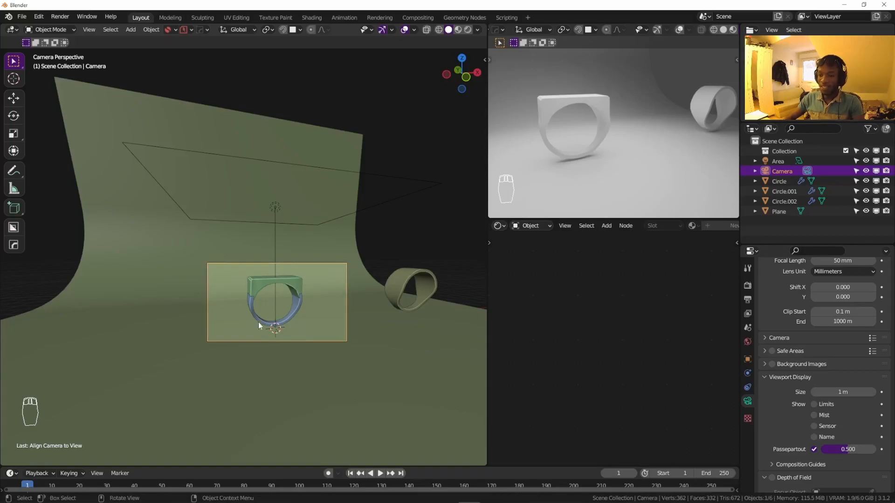
left_click(89, 29)
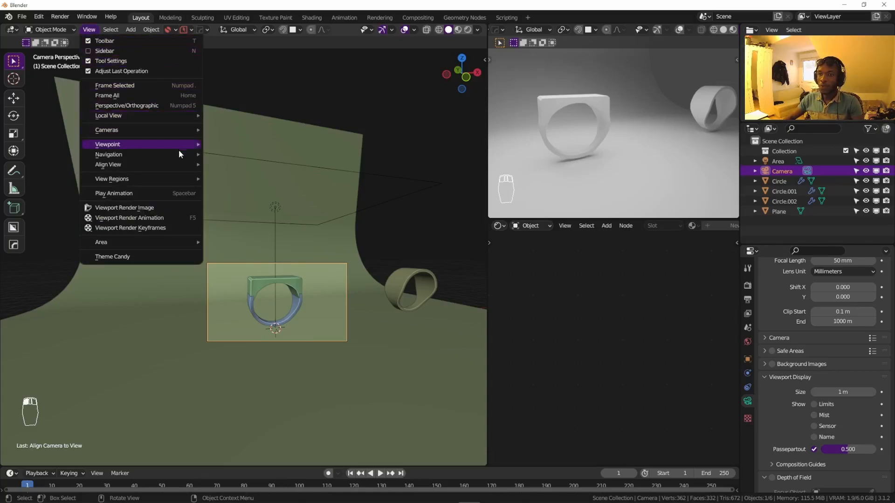
mouse_move(177, 155)
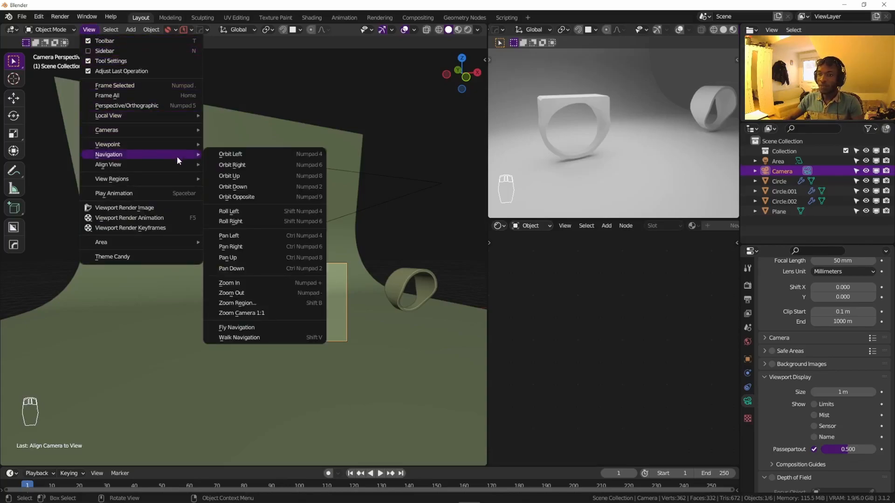
right_click(269, 337)
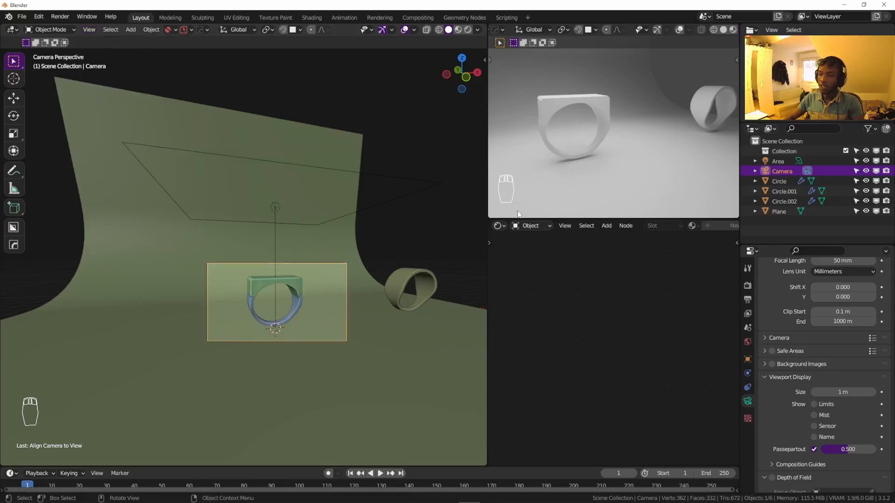
Look through the camera in the rendered viewport and set the camera's passepartout to 1.000.
key("KP_0")
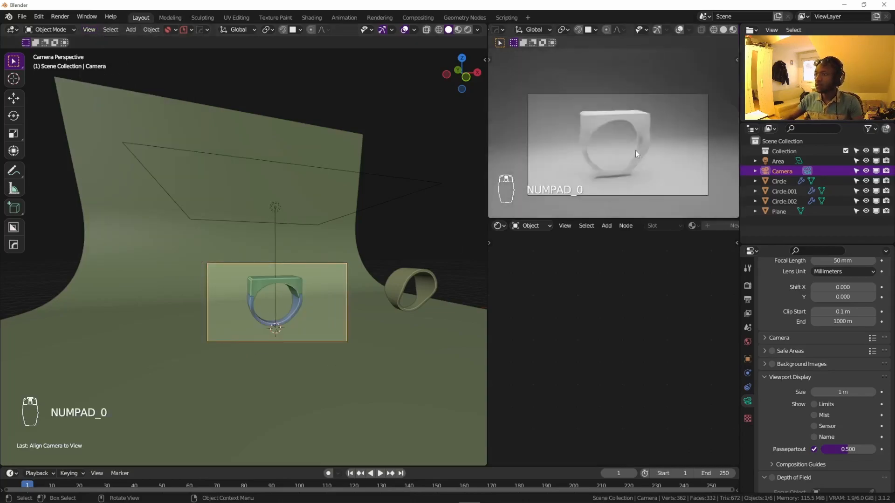
scroll(633, 152, "up", 1)
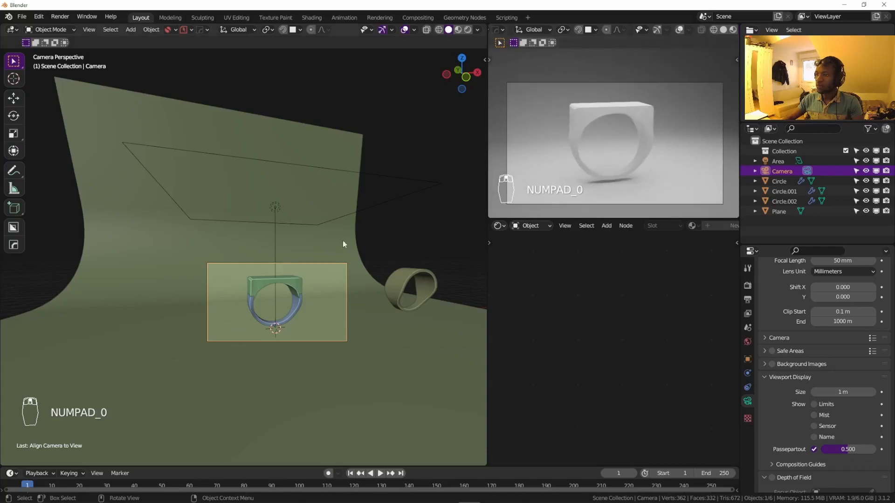
middle_click_drag(271, 327, 264, 290)
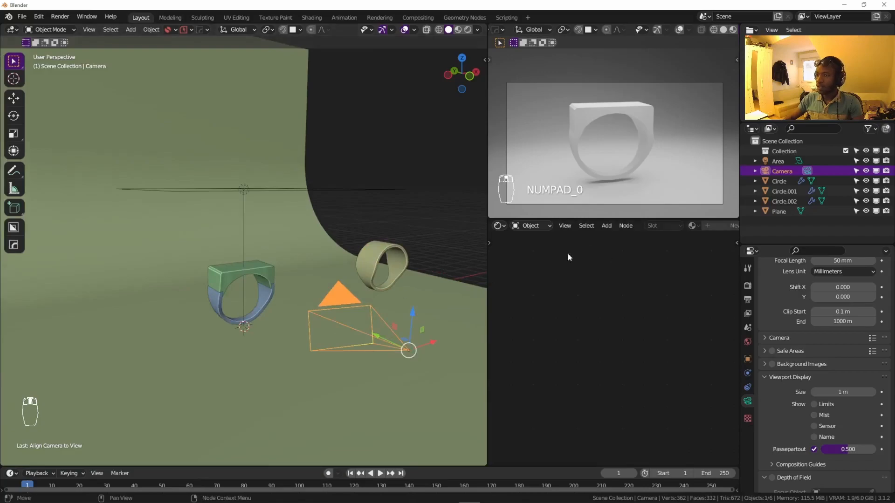
left_click(334, 292)
left_click(334, 293)
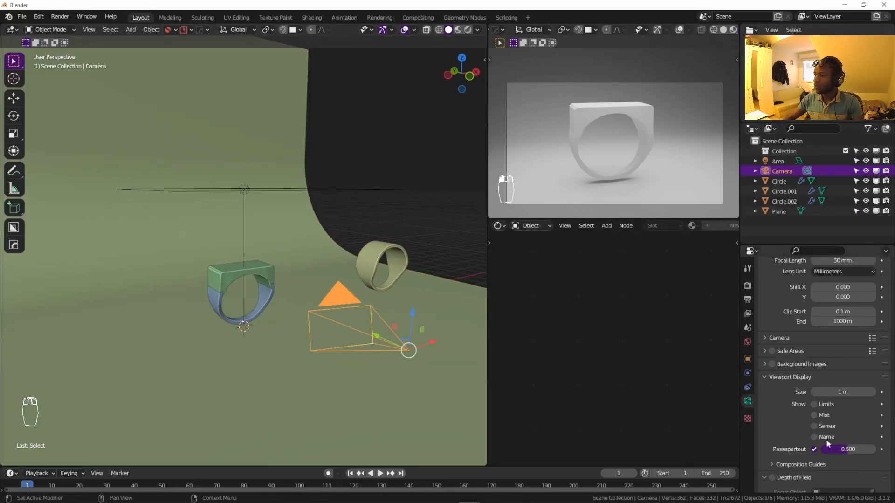
left_click_drag(848, 450, 875, 450)
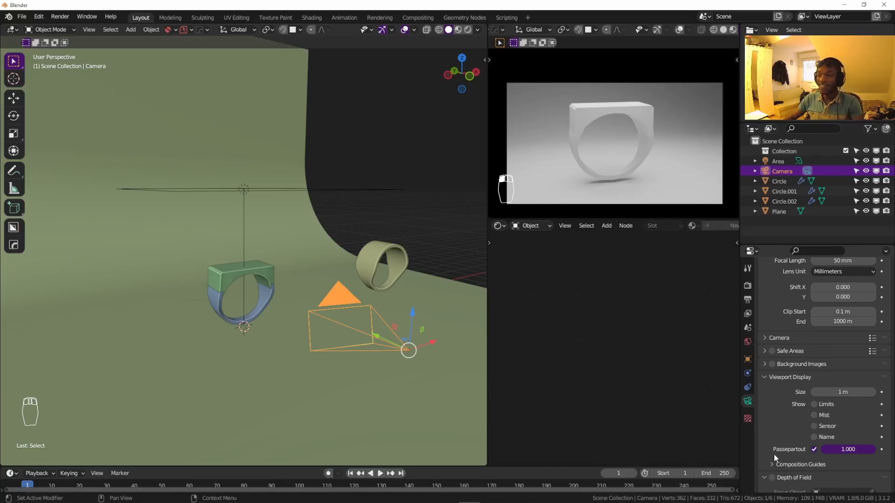
left_click(764, 379)
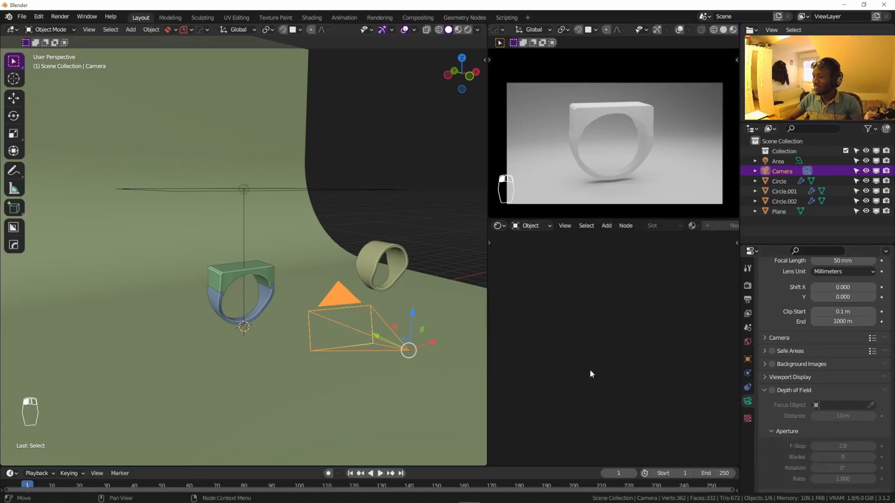
Parent the signet top to the ring band using the Object option.
scroll(233, 295, "up", 5)
left_click(245, 241)
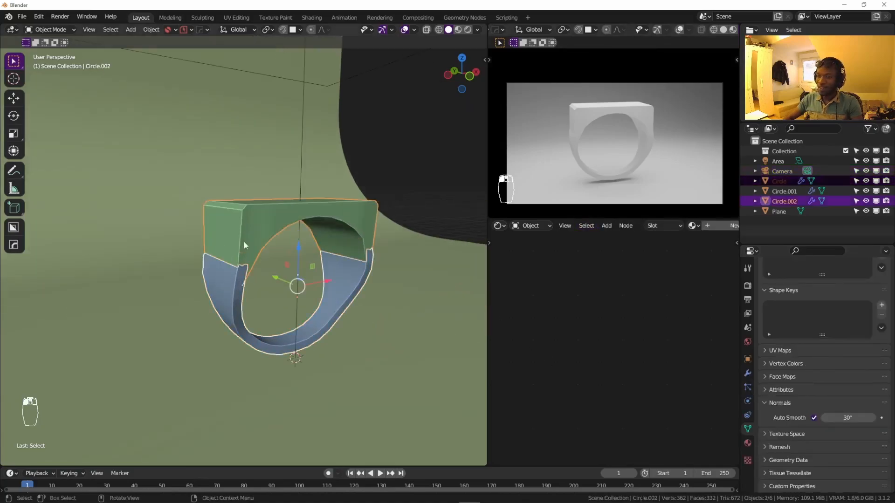
left_click(246, 242)
left_click(250, 241)
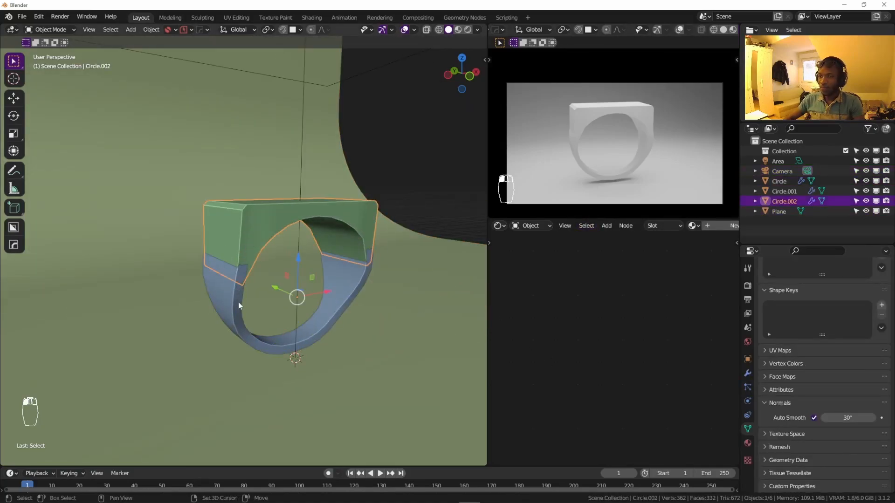
left_click(237, 302, "shift")
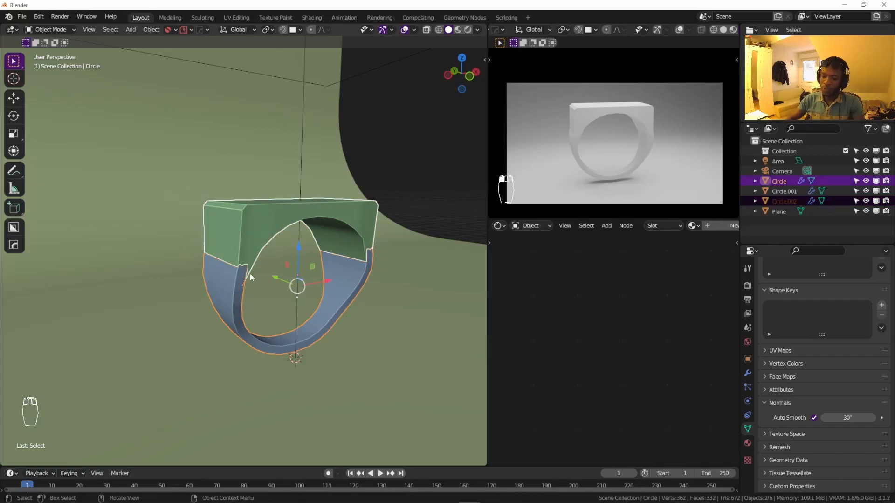
key("ctrl+p")
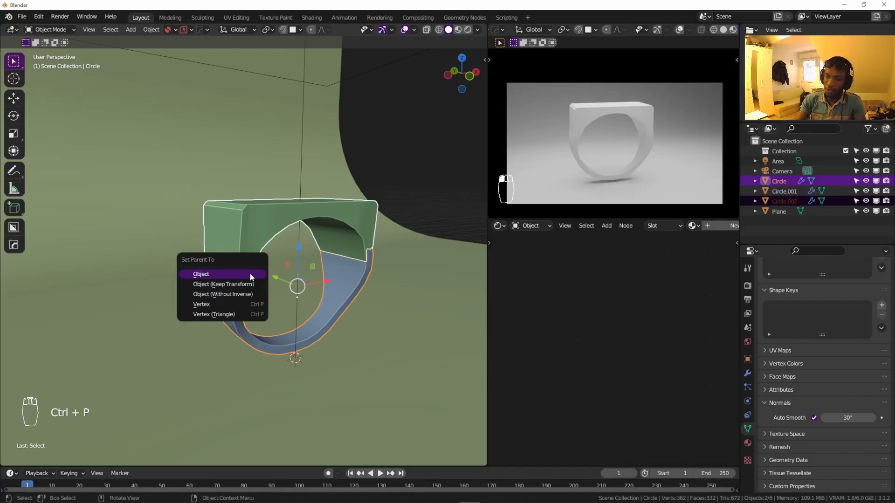
left_click(251, 277)
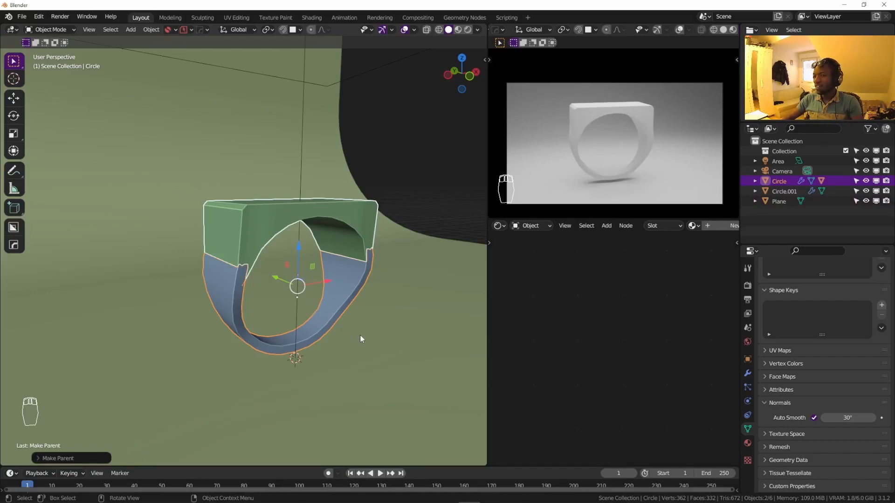
Trackball-rotate the parented signet ring into a tilted pose that shows its side and opening to the camera.
key("r")
key("r")
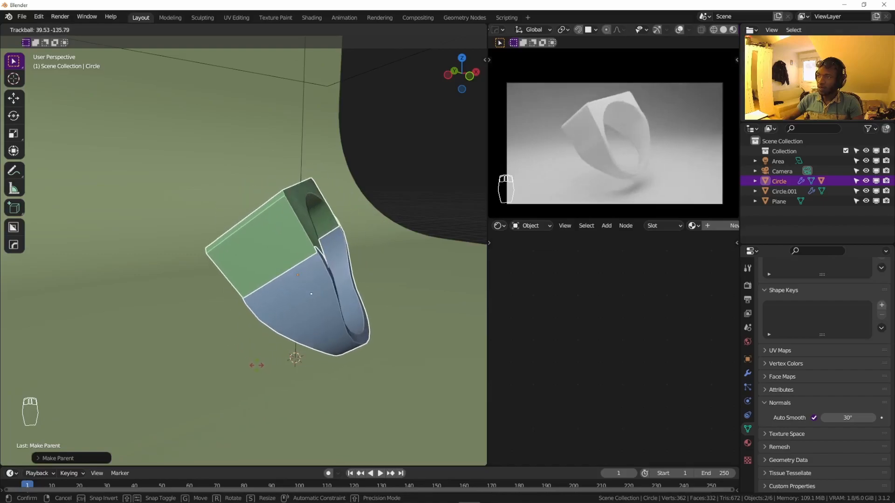
left_click(246, 345)
Rotate the area light around the global X axis to tilt it toward the backdrop.
scroll(234, 310, "down", 5)
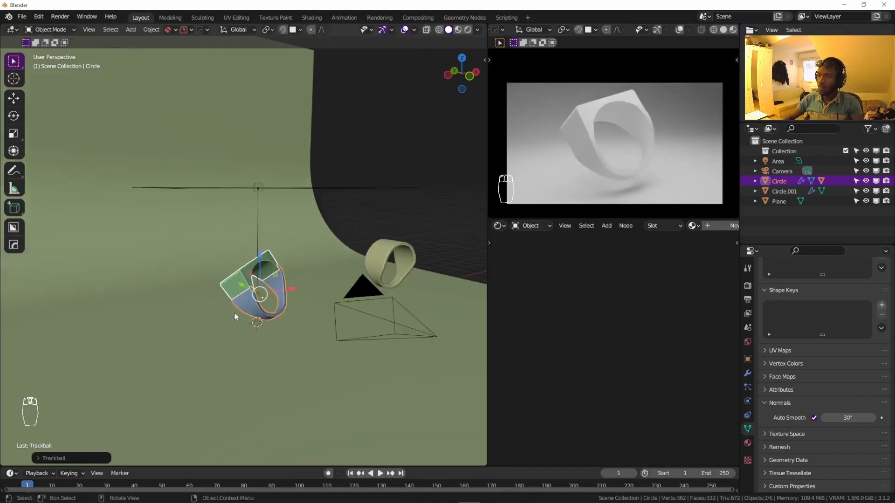
left_click(262, 199)
key("r")
key("x")
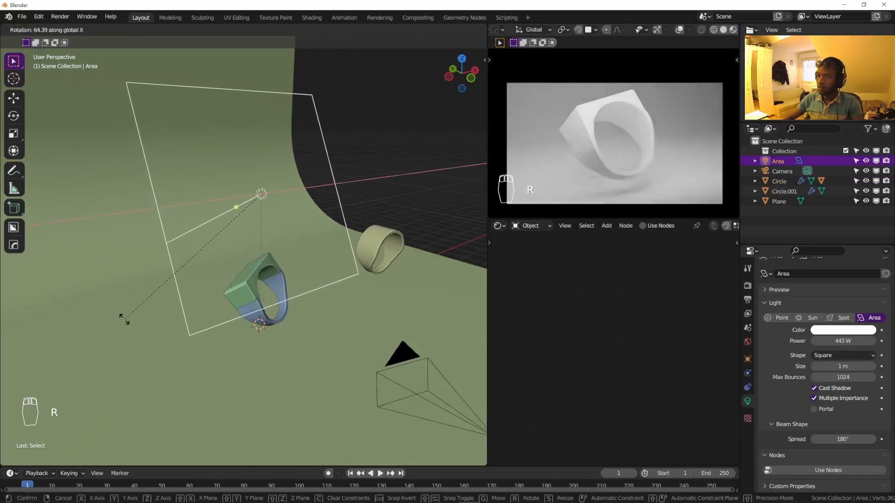
left_click(146, 324)
Reposition and raise the area light near the signet ring, and tilt it partly back downward around X.
left_click_drag(236, 186, 233, 222)
middle_click_drag(233, 222, 248, 247)
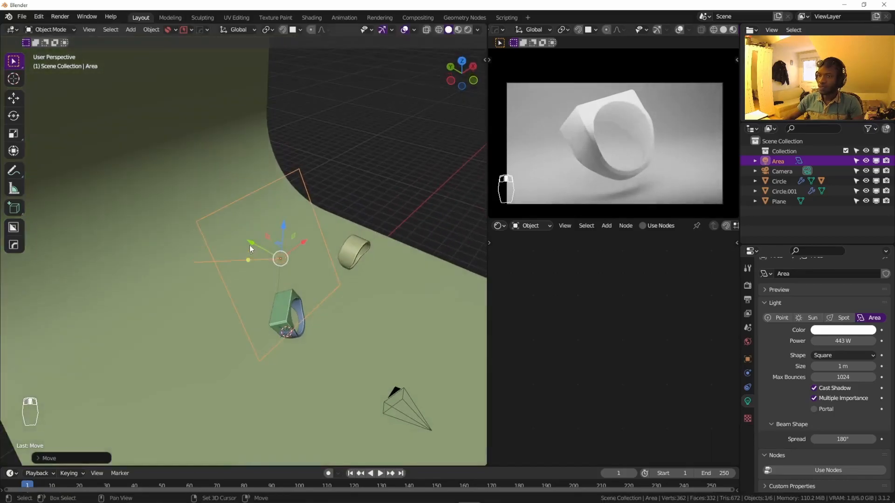
left_click_drag(280, 254, 295, 239)
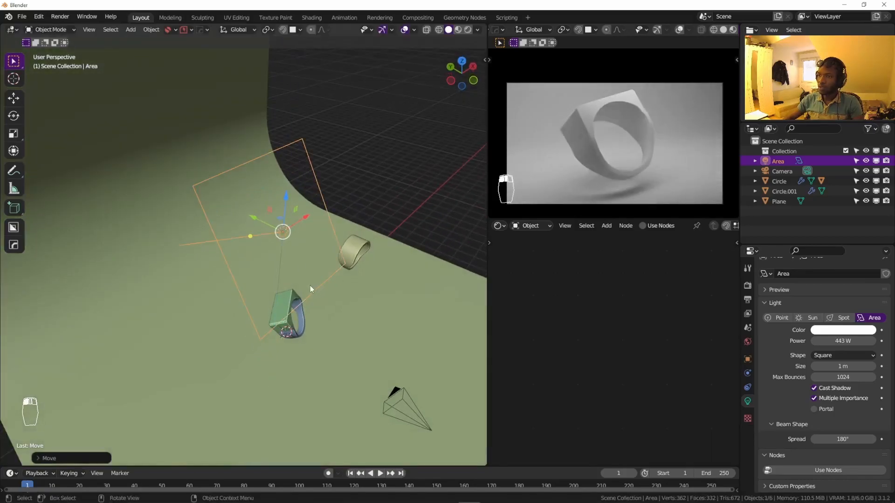
key("r")
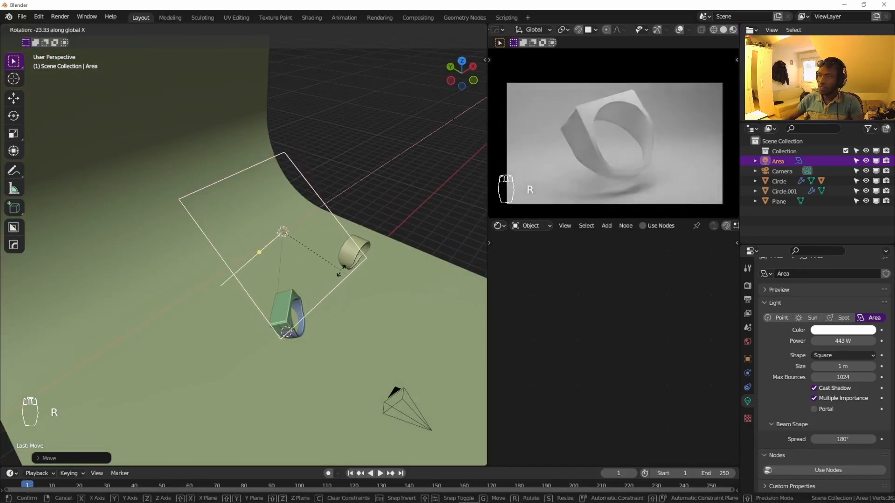
left_click(296, 223)
left_click_drag(258, 220, 243, 214)
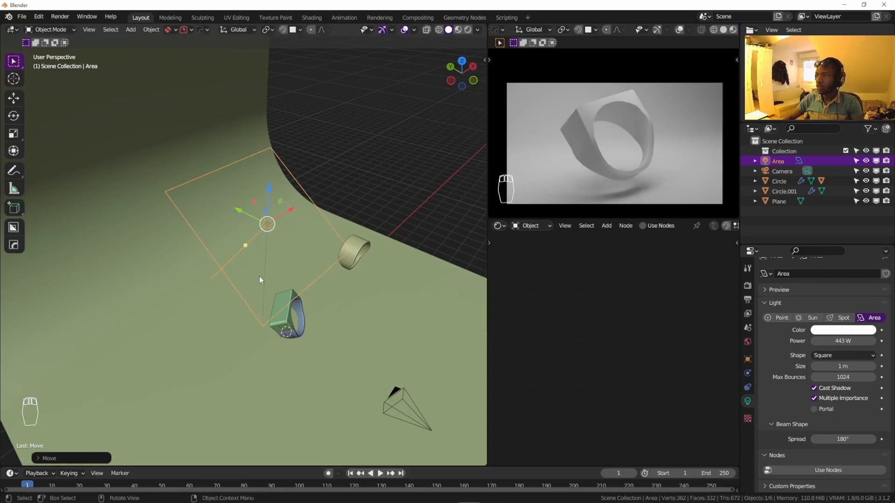
Reduce the camera's focal length to about 46.1 mm.
scroll(259, 277, "down", 3)
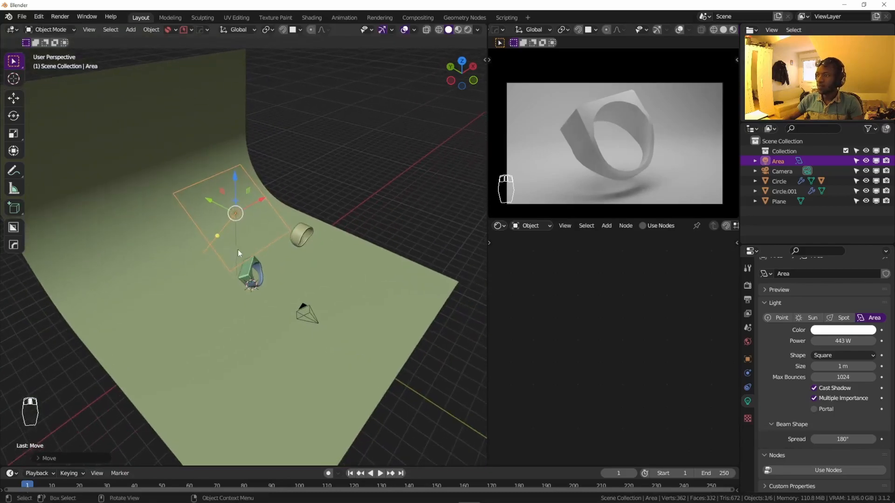
left_click(313, 324)
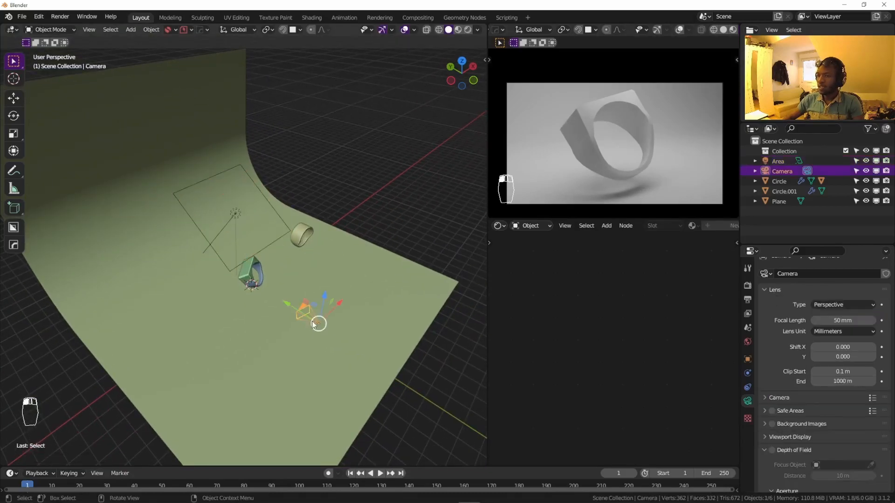
right_click(285, 285)
left_click(281, 294)
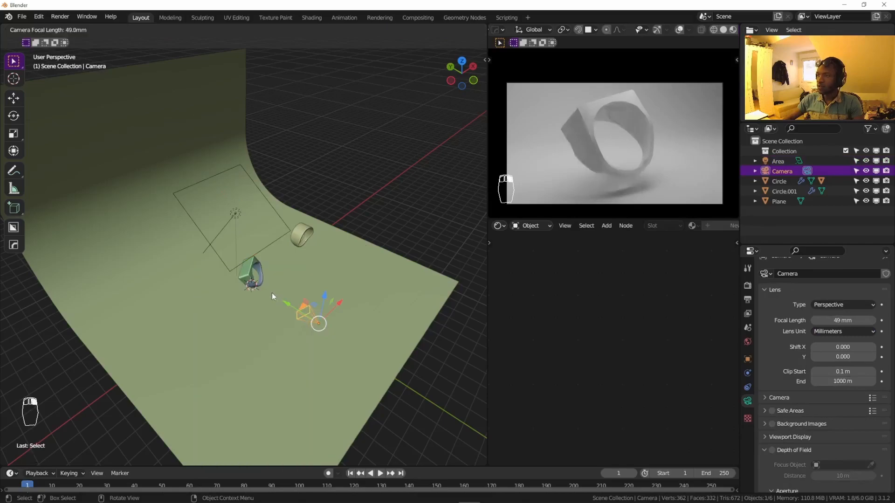
left_click(260, 293)
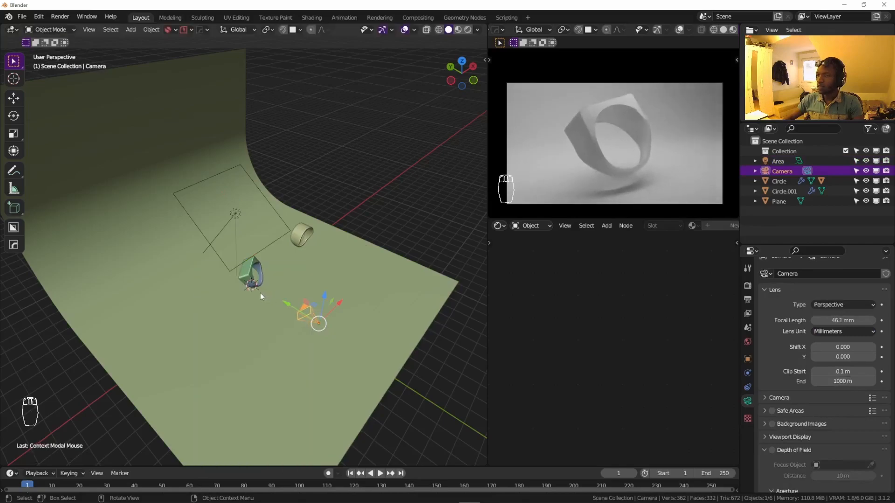
Raise the camera slightly along Z to centre the tilted signet ring in the frame.
key("g")
key("z")
left_click(324, 295)
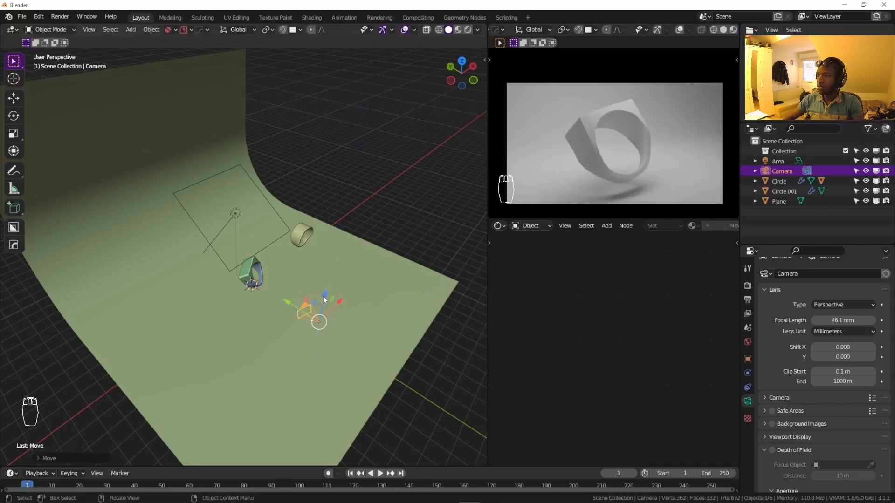
Select the signet ring's lower band and show the viewport's sidebar.
scroll(240, 302, "up", 6)
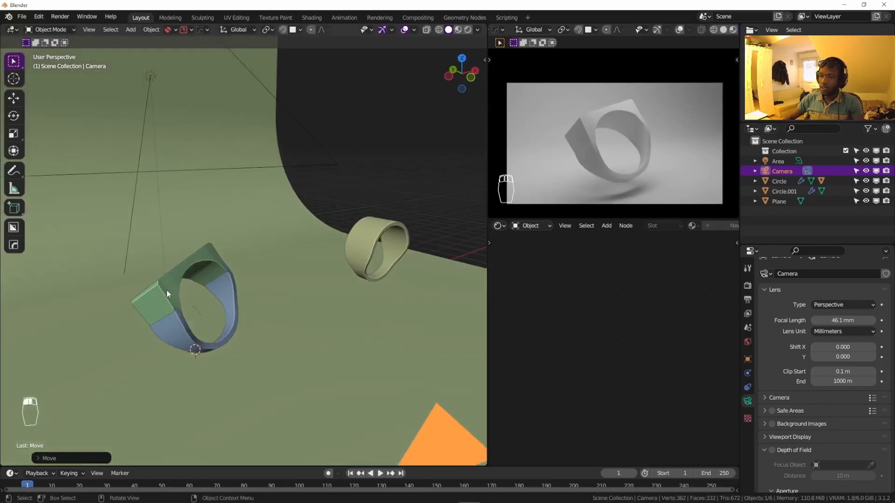
left_click(179, 330)
left_click(175, 335)
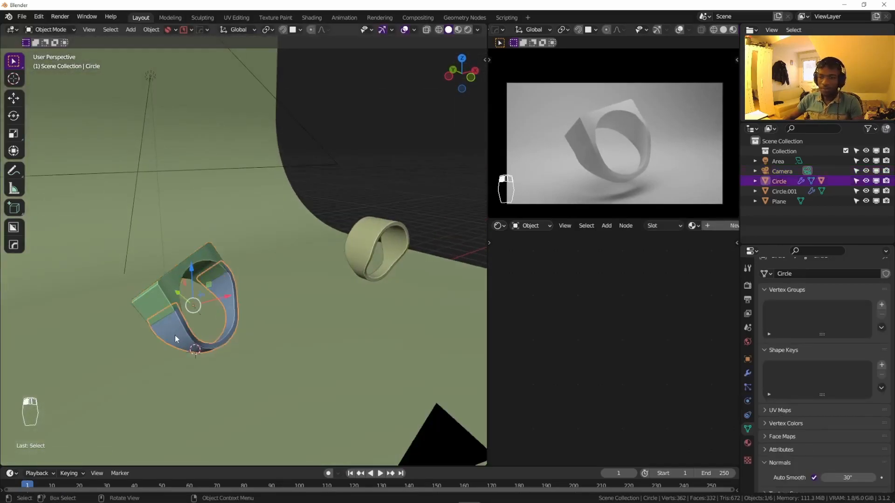
scroll(179, 335, "up", 1)
middle_click_drag(186, 334, 173, 332)
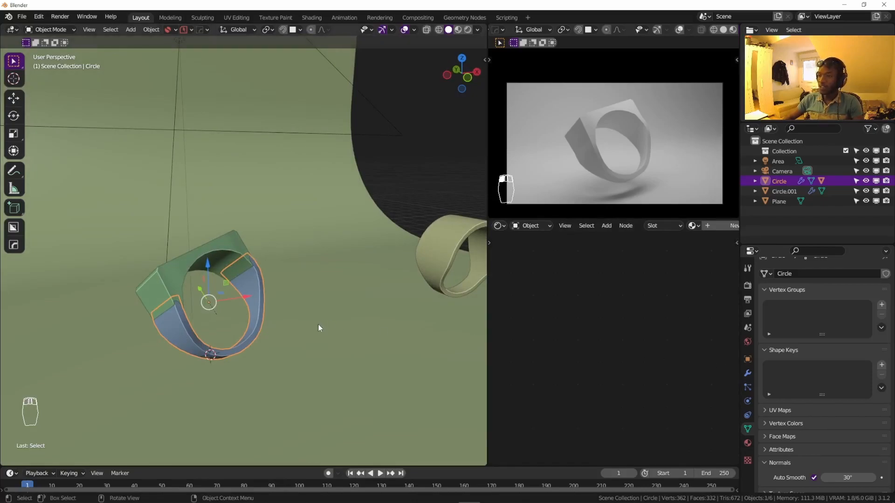
scroll(664, 227, "down", 3)
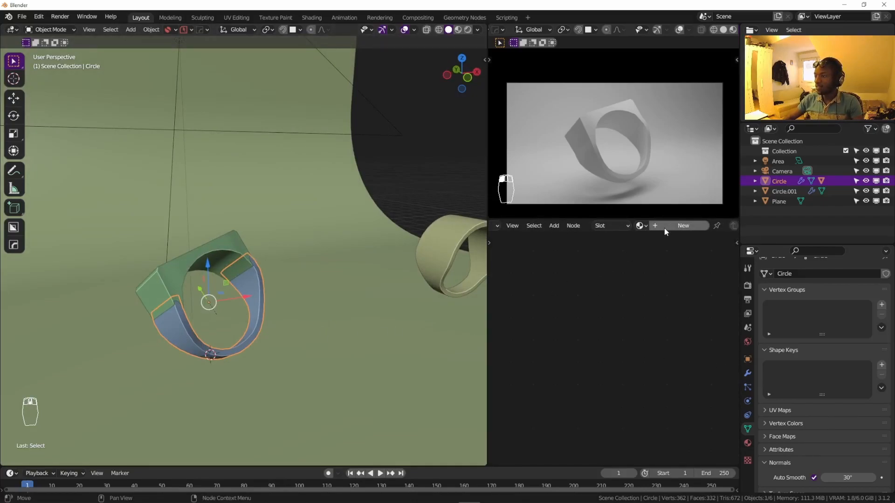
key("n")
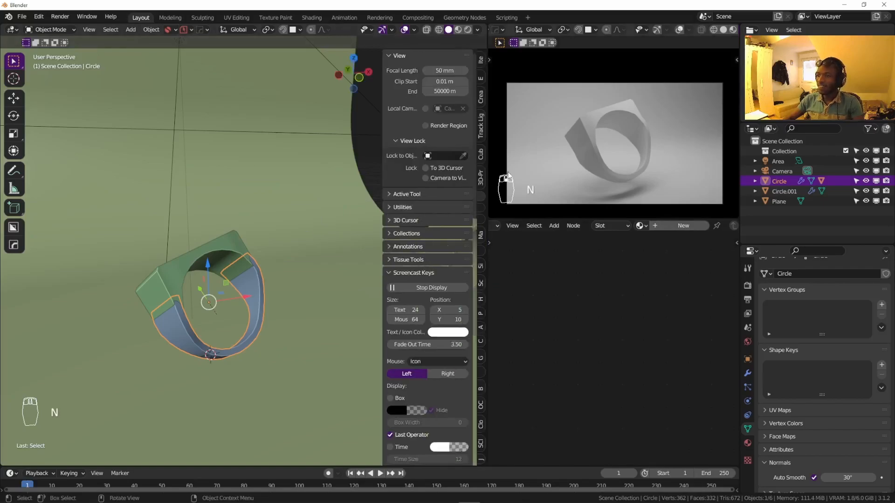
key("q")
key("q")
left_click(273, 320)
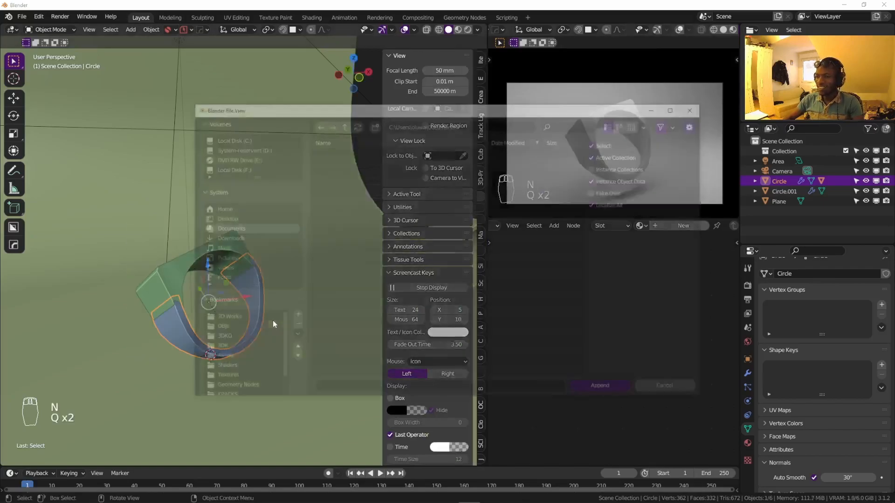
left_click(664, 389)
Update the viewport sidebar's add-on categories and bring up the Realtime Materials and Sanctus Library tools.
key("q")
mouse_move(156, 203)
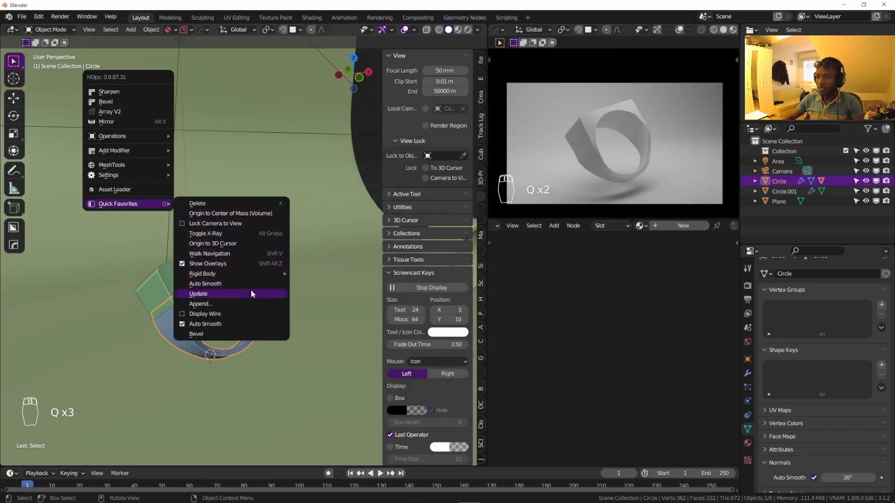
left_click(215, 294)
left_click(481, 140)
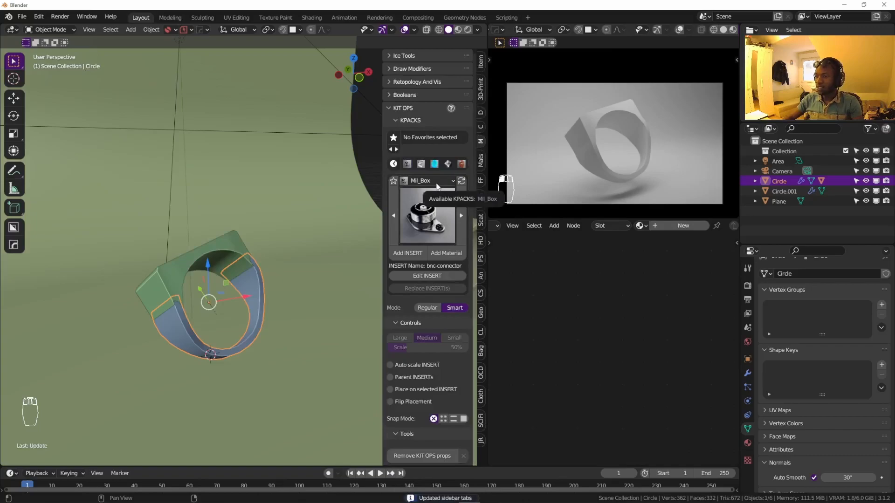
left_click(481, 161)
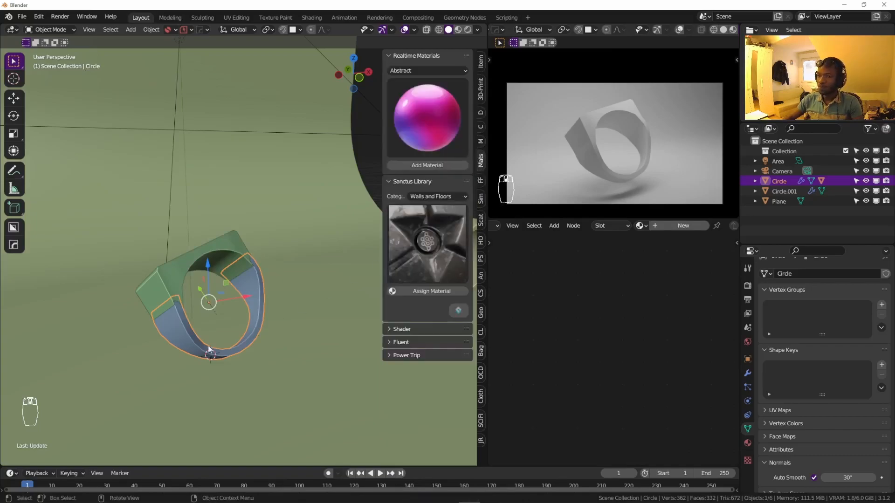
Add the gold material from the Metal category of Realtime Materials to the signet ring's lower band.
left_click(436, 125)
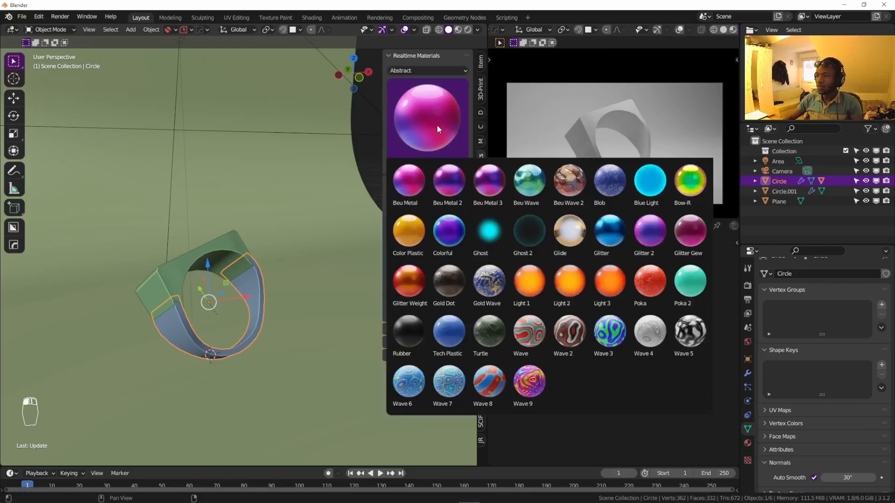
left_click(445, 70)
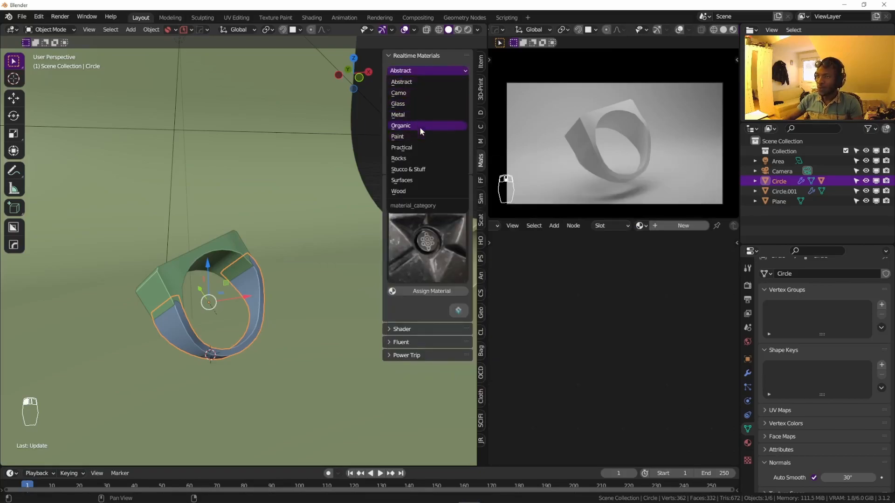
left_click(424, 115)
left_click(425, 116)
left_click(484, 237)
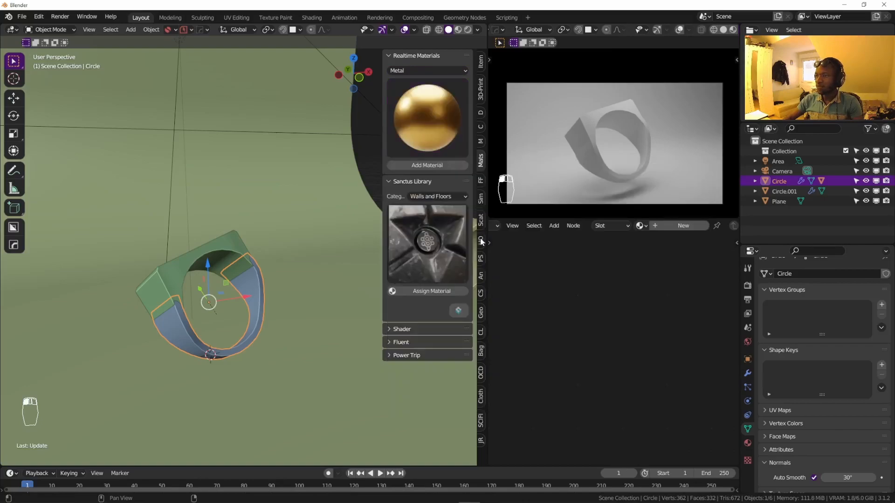
left_click(443, 165)
Add the same gold material to the signet ring's upper part, reusing the existing Fast Gold material.
left_click(207, 254)
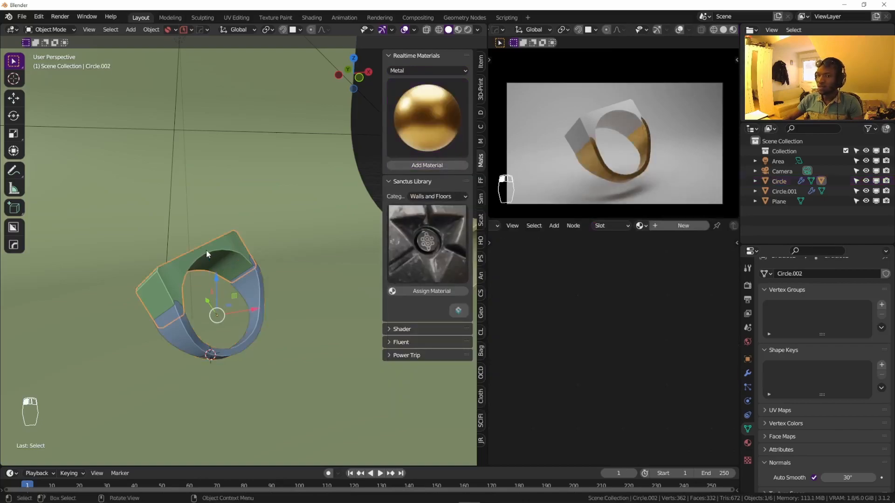
left_click(423, 166)
left_click(448, 185)
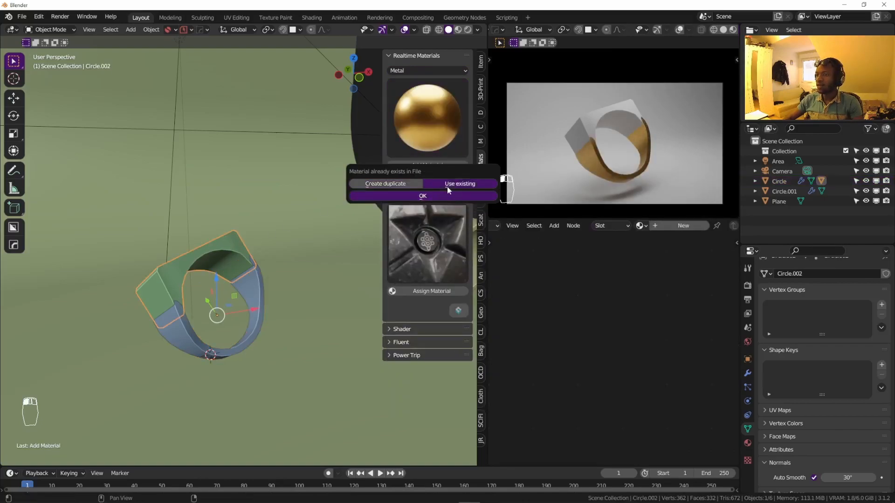
left_click(446, 196)
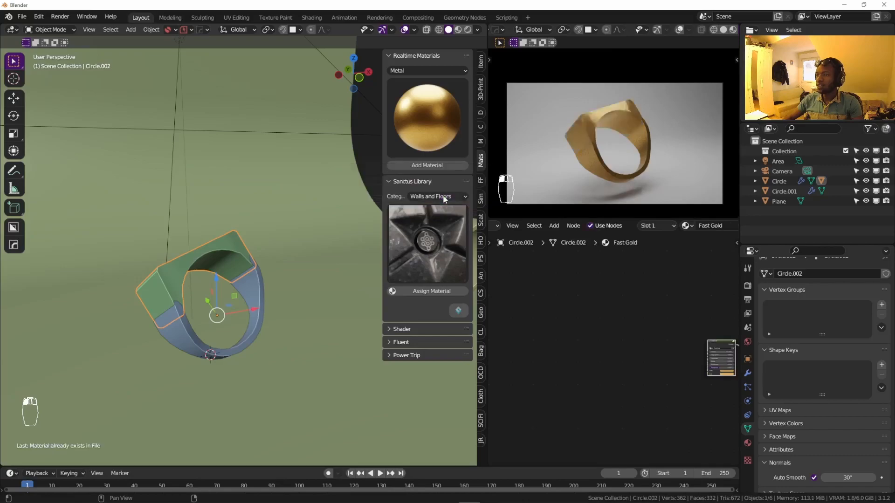
Assign the Superhero 01 material from the Sanctus Library's Fabrics category to the curved backdrop.
left_click(289, 332)
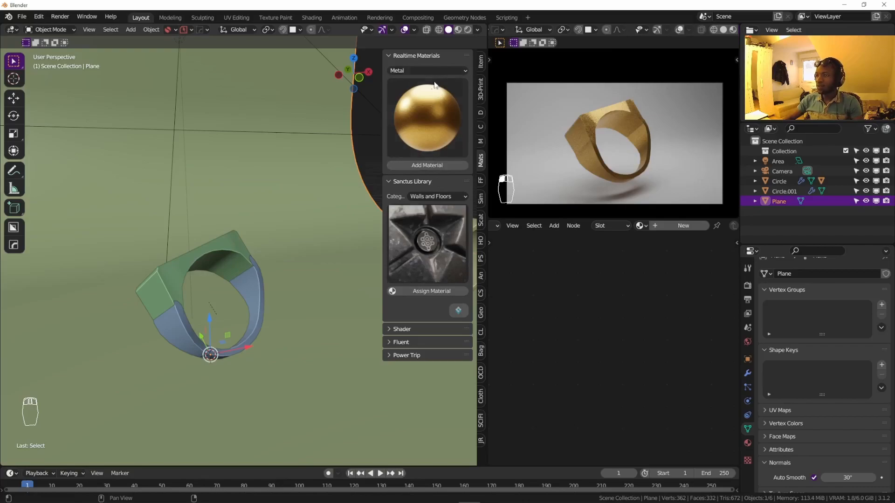
left_click(443, 196)
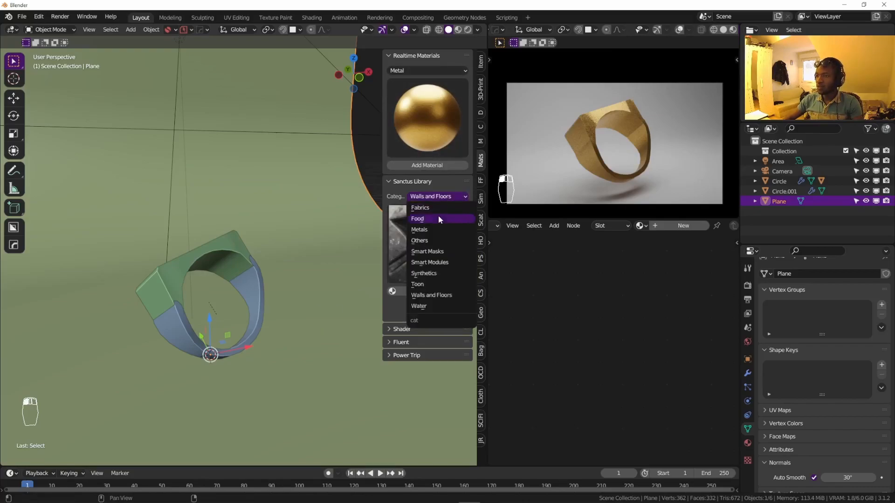
left_click(439, 208)
left_click(431, 239)
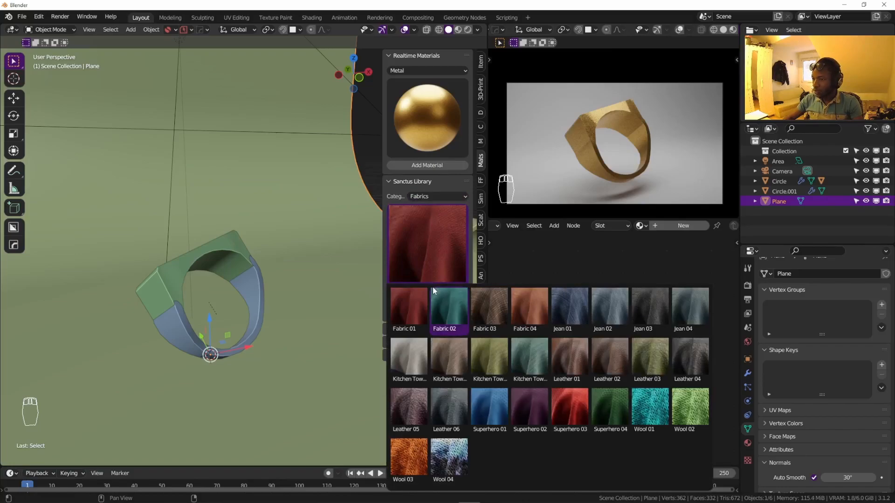
left_click(480, 405)
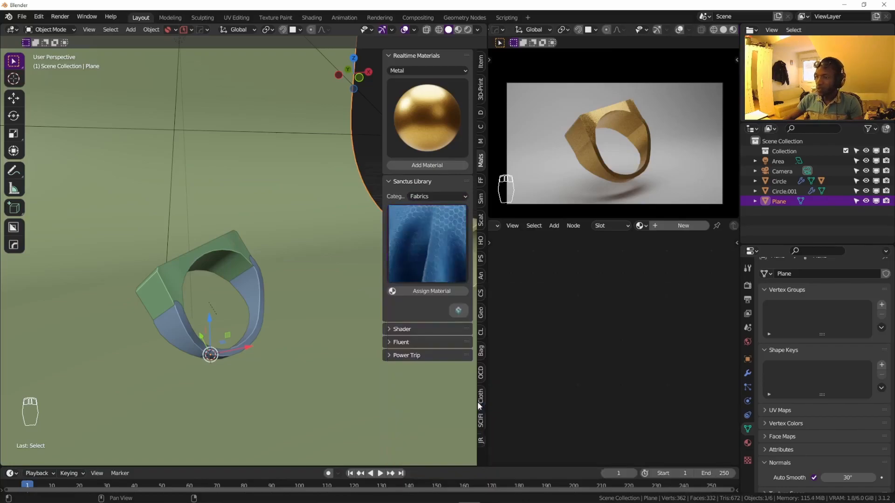
left_click(438, 293)
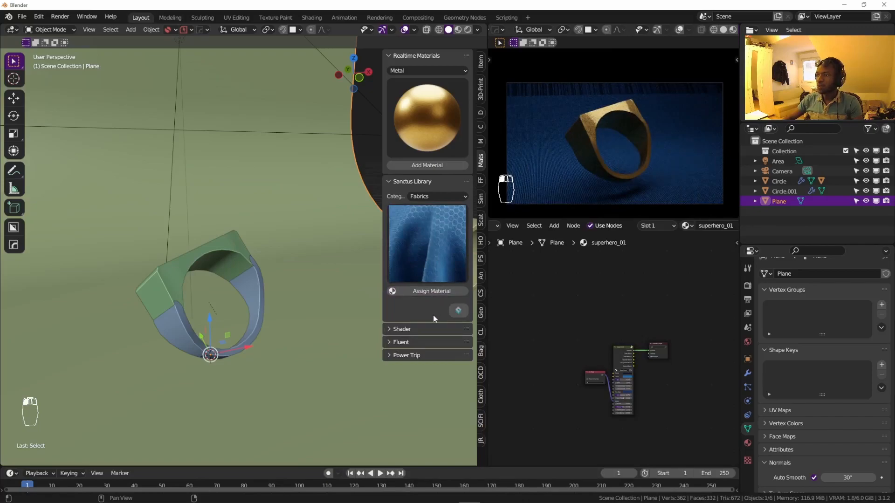
Unwrap all faces of the curved backdrop with Smart UV Project and return to Object Mode.
key("KP_Decimal")
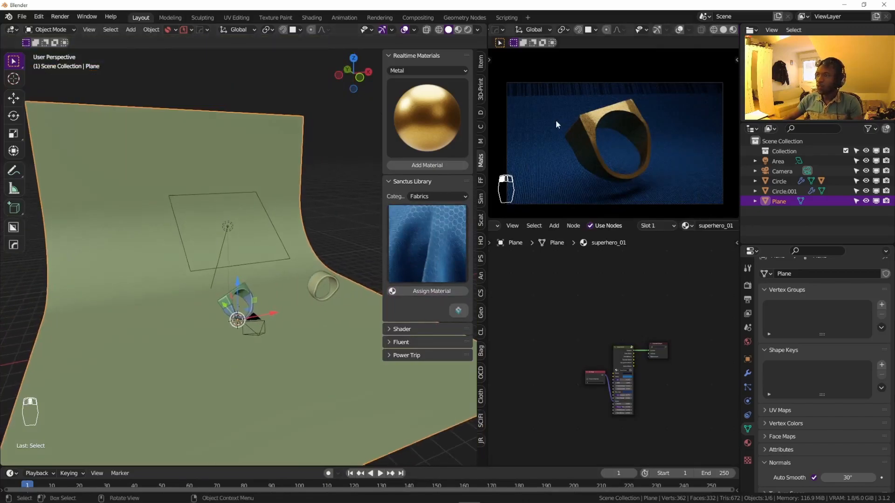
scroll(556, 116, "down", 4)
scroll(560, 123, "down", 3)
middle_click_drag(561, 128, 581, 111)
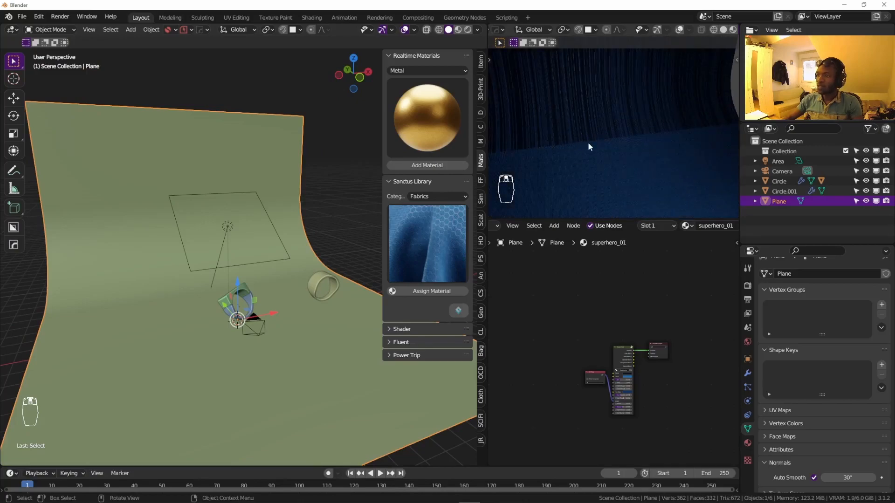
scroll(242, 289, "down", 5)
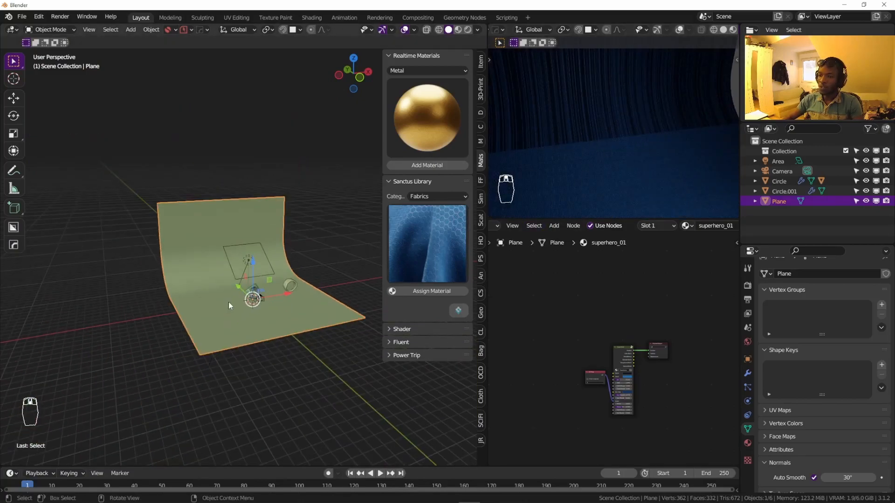
scroll(233, 301, "up", 4)
key("Tab")
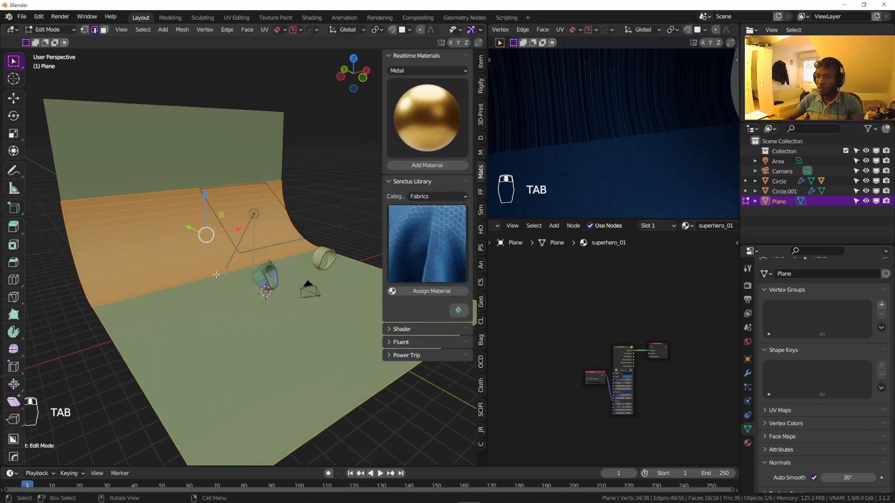
key("a")
key("a")
key("u")
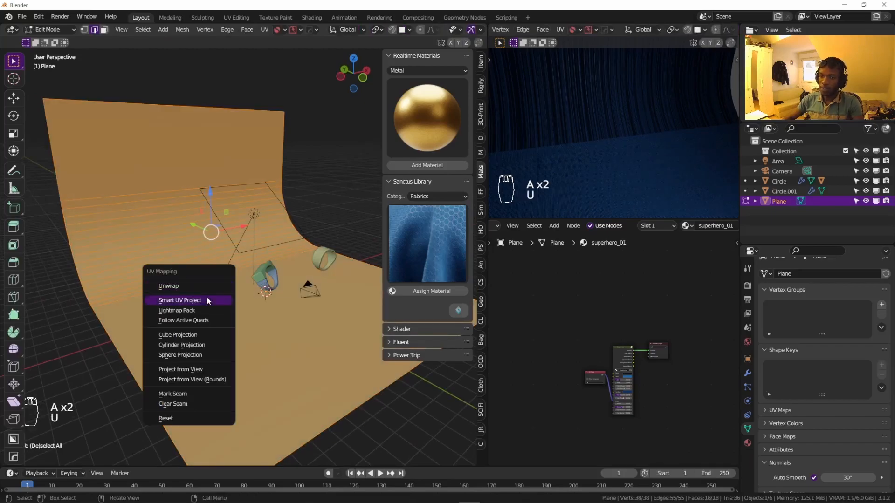
left_click(208, 302)
left_click(220, 377)
key("Tab")
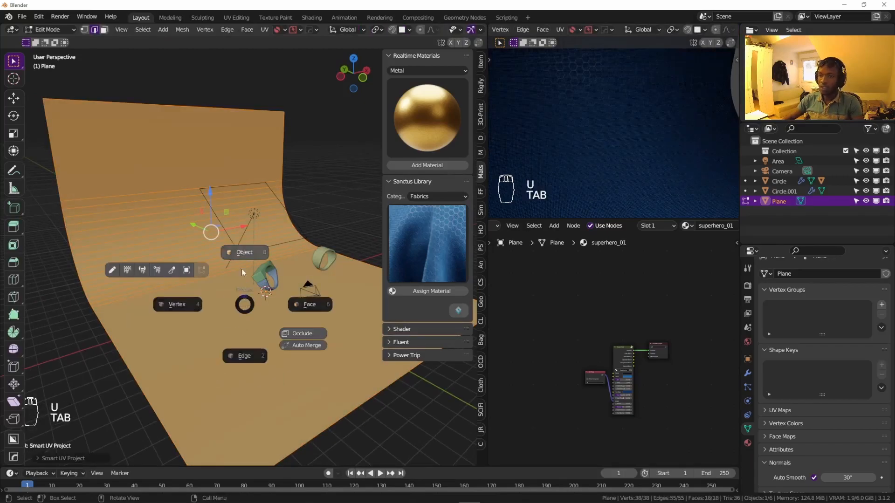
Return the rendered viewport to the camera view with the whole frame visible.
scroll(257, 293, "up", 5)
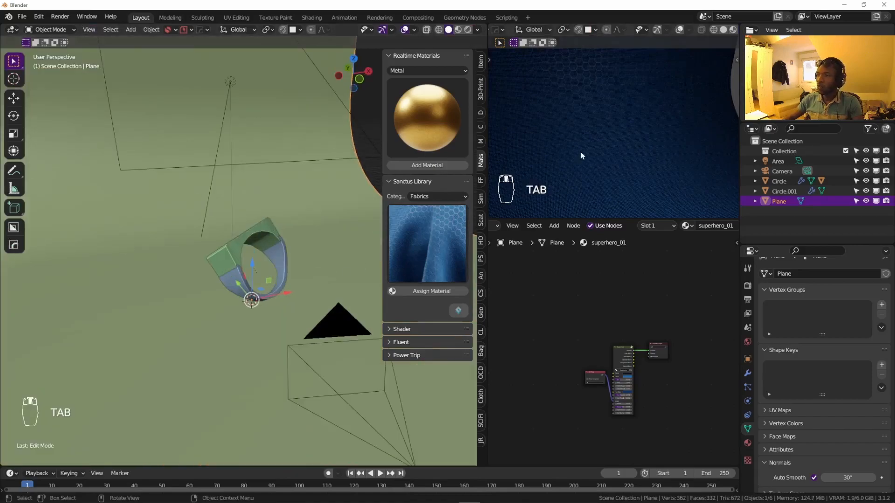
key("KP_0")
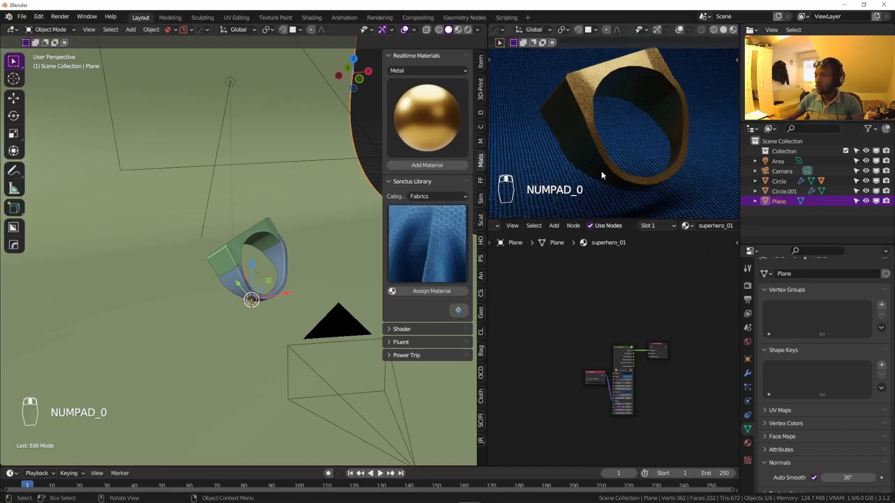
scroll(601, 169, "down", 2)
scroll(272, 281, "down", 2)
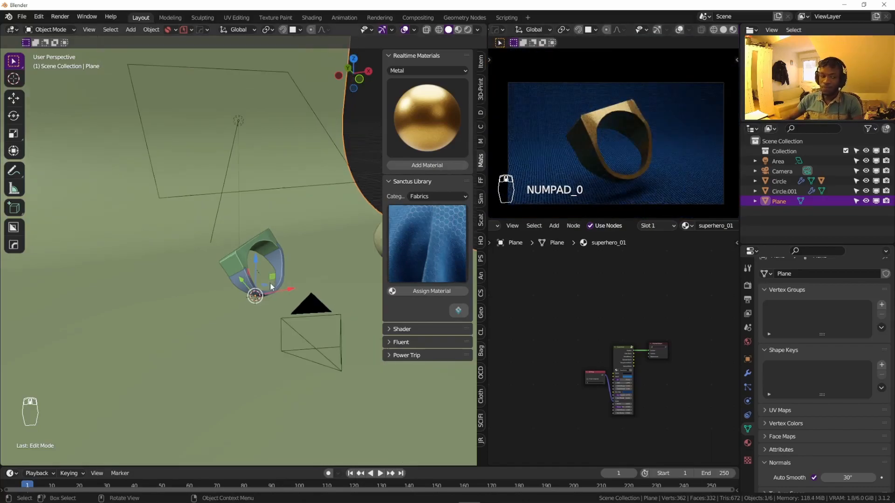